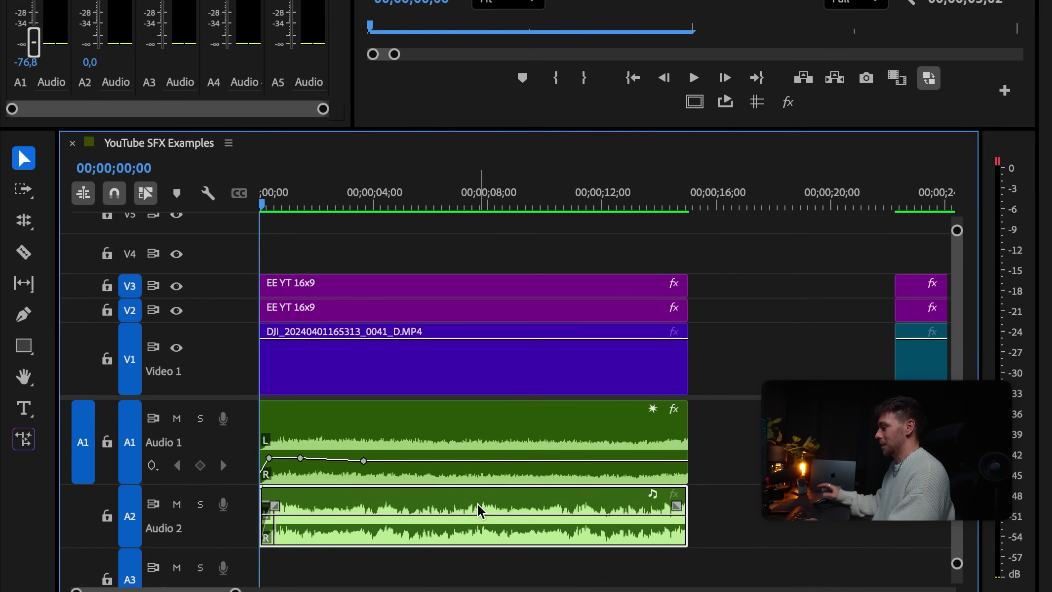
- Select LowRumble.wav and play the foggy opening drone section twice from the sequence start
{"action": "left_click", "coordinate": [500, 519]}
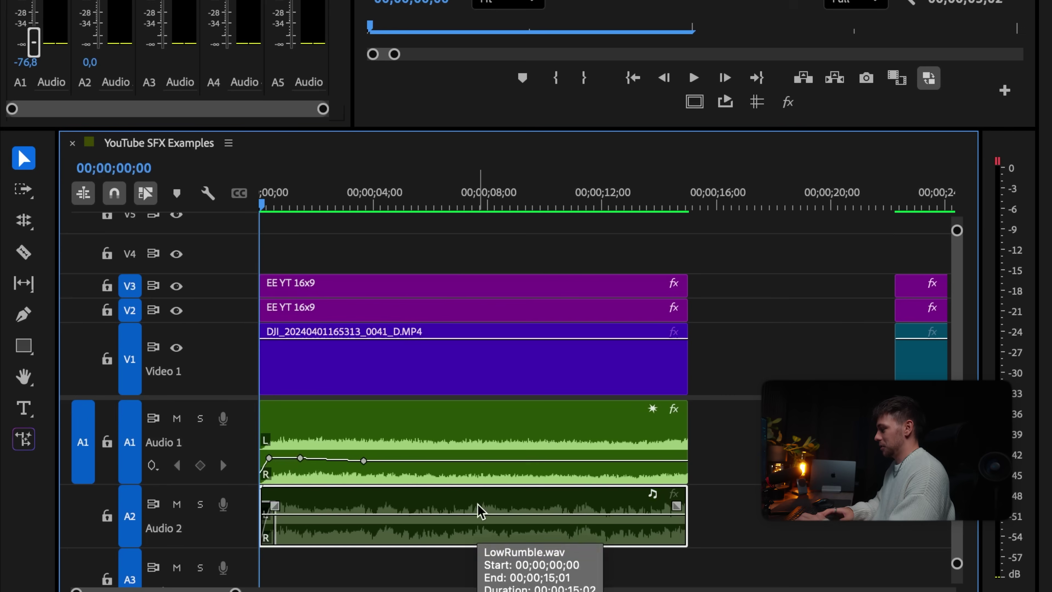
{"action": "key", "text": "space"}
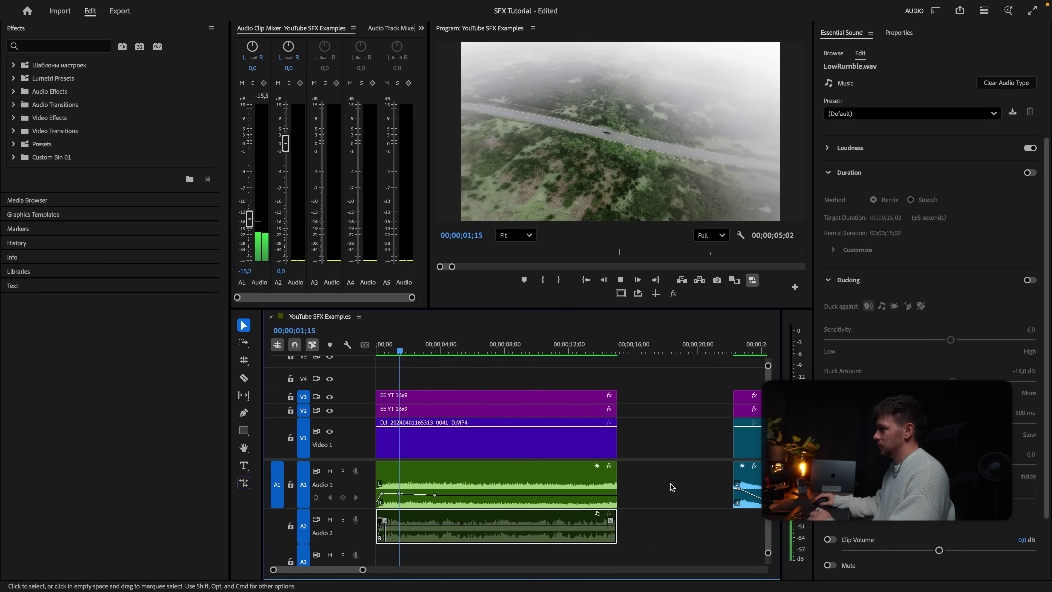
{"action": "key", "text": "space"}
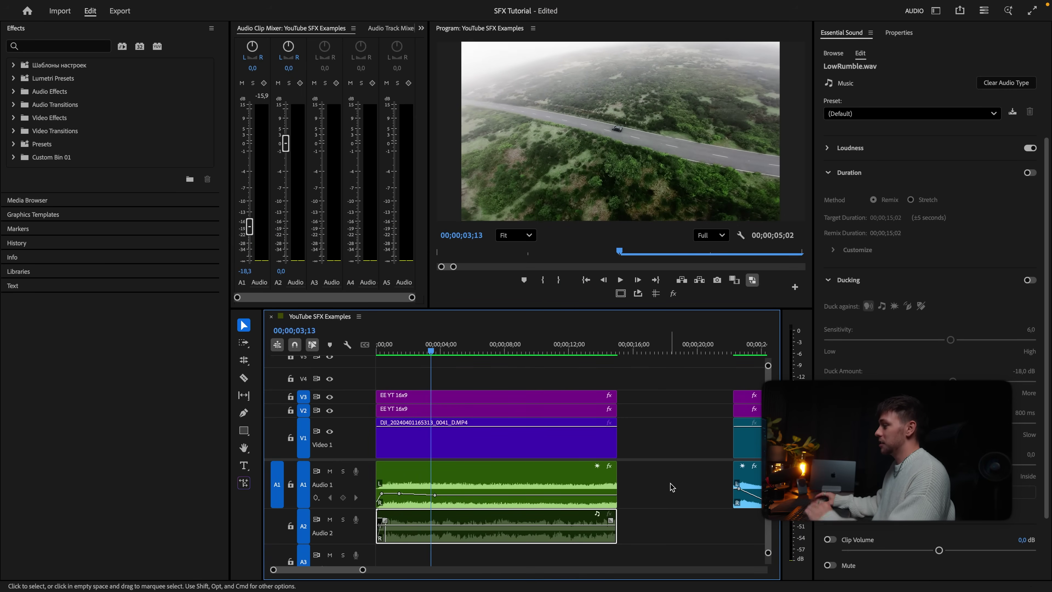
{"action": "key", "text": "Home"}
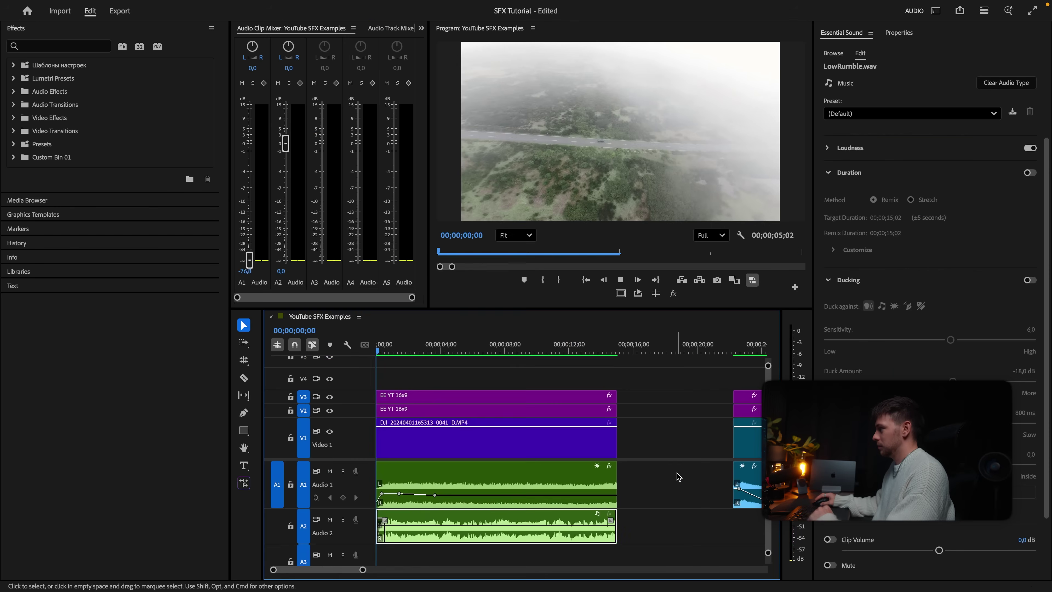
{"action": "key", "text": "space"}
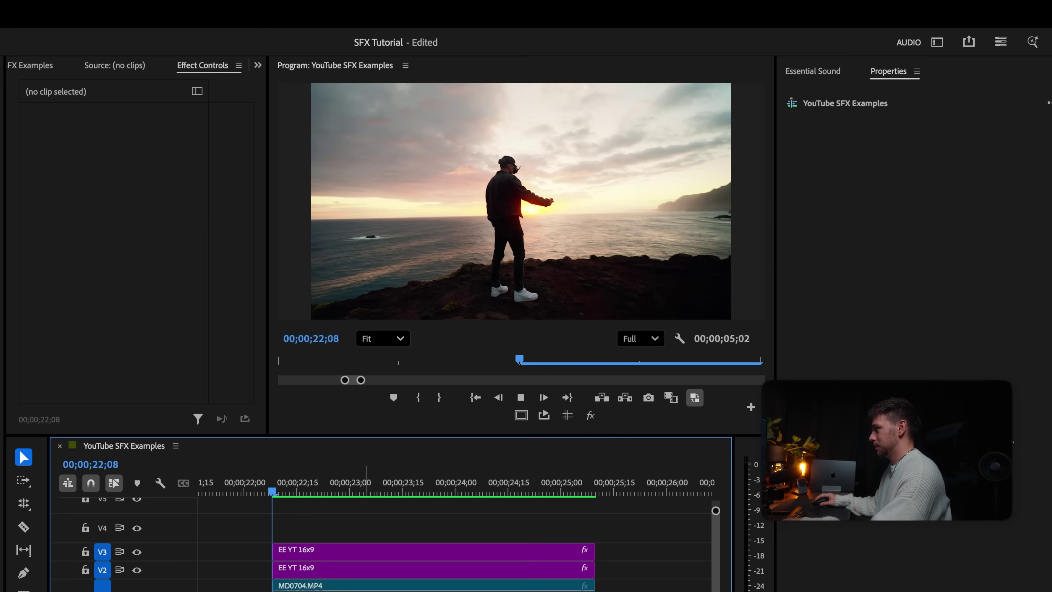
- Stop the cliff shot and show the Panner Balance line on the A1 clip
{"action": "key", "text": "space"}
{"action": "left_click", "coordinate": [480, 551]}
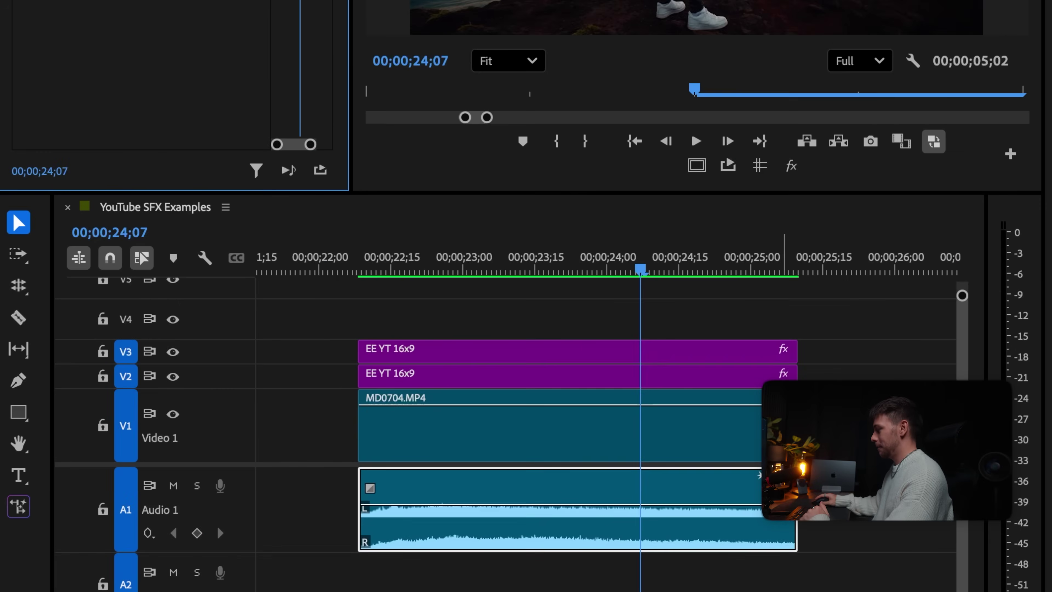
{"action": "left_click", "coordinate": [668, 467]}
{"action": "mouse_move", "coordinate": [729, 544]}
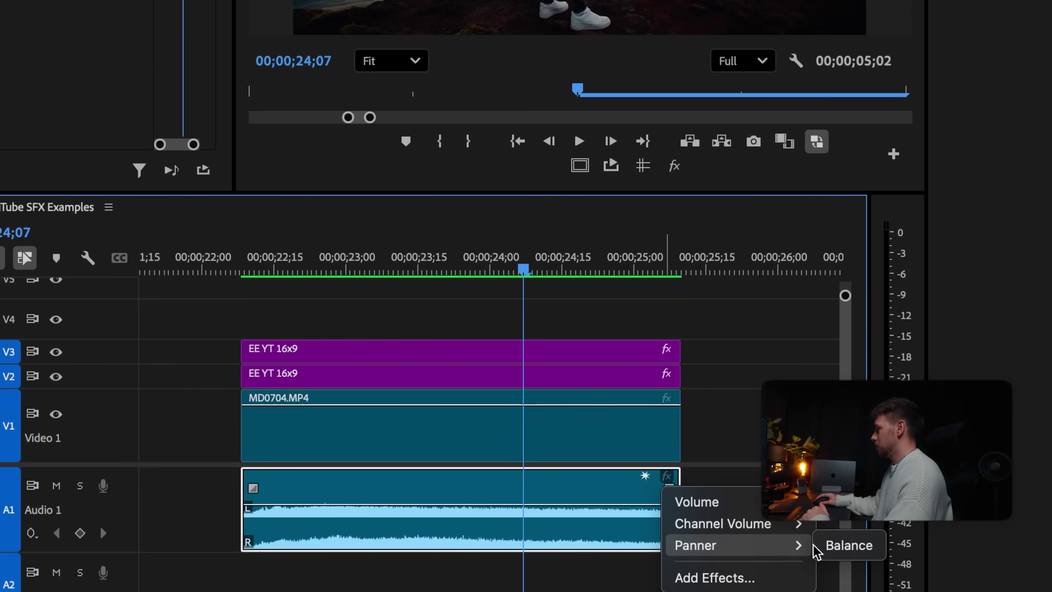
{"action": "left_click", "coordinate": [849, 546]}
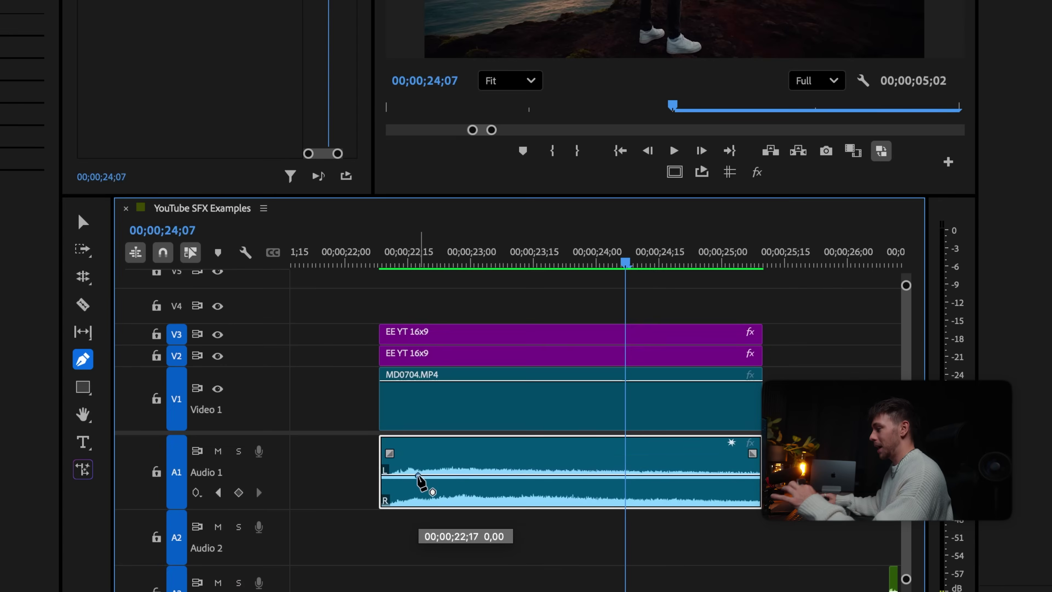
- Keyframe the balance from about -75 left to +58, then push the final segment to +100
{"action": "left_click_drag", "start_coordinate": [457, 486], "coordinate": [457, 475]}
{"action": "left_click", "coordinate": [418, 455]}
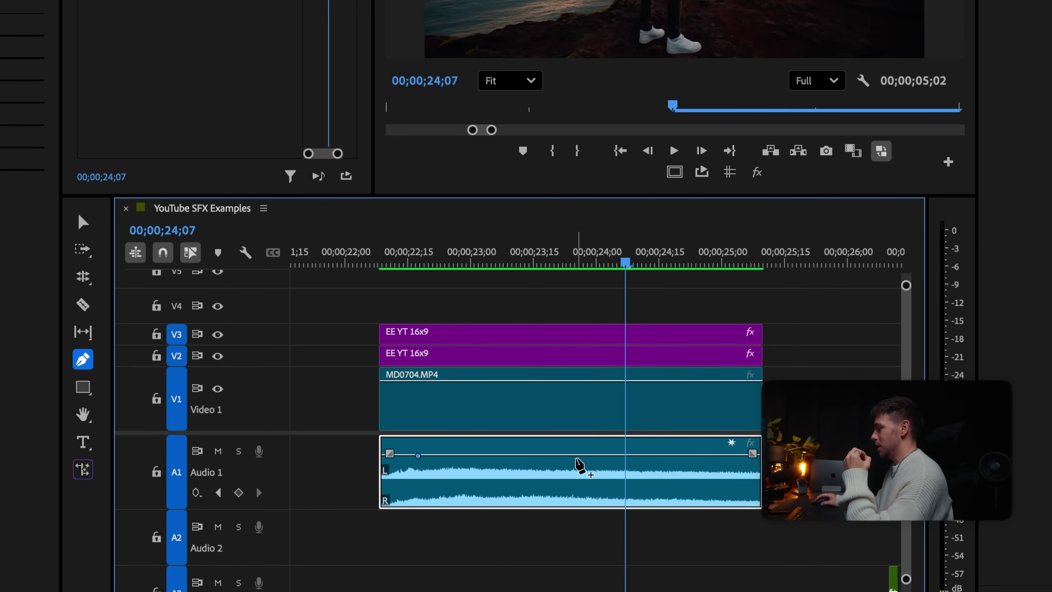
{"action": "left_click_drag", "start_coordinate": [578, 455], "coordinate": [575, 491]}
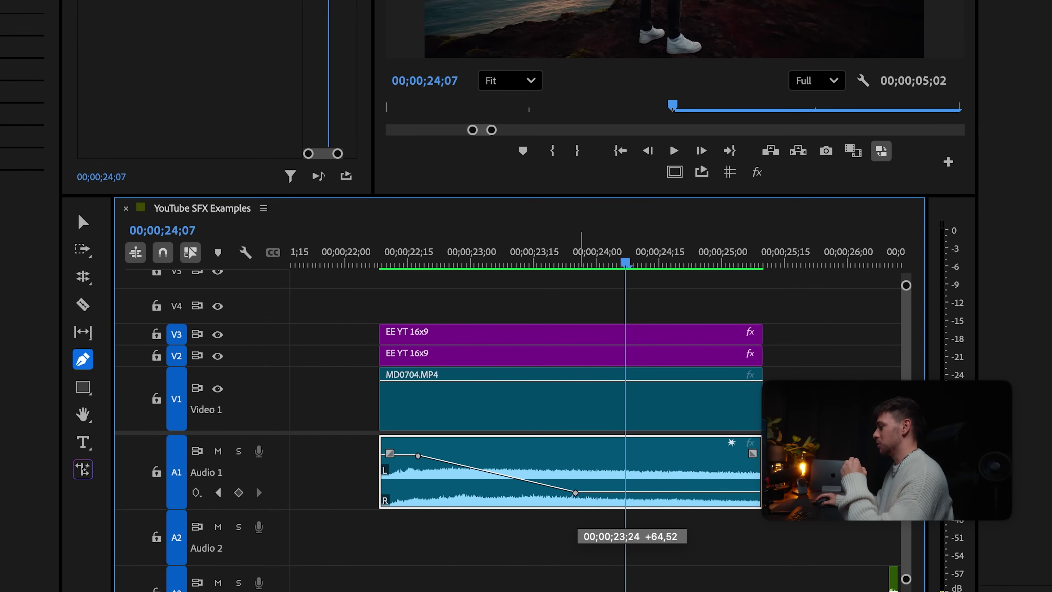
{"action": "left_click", "coordinate": [392, 264]}
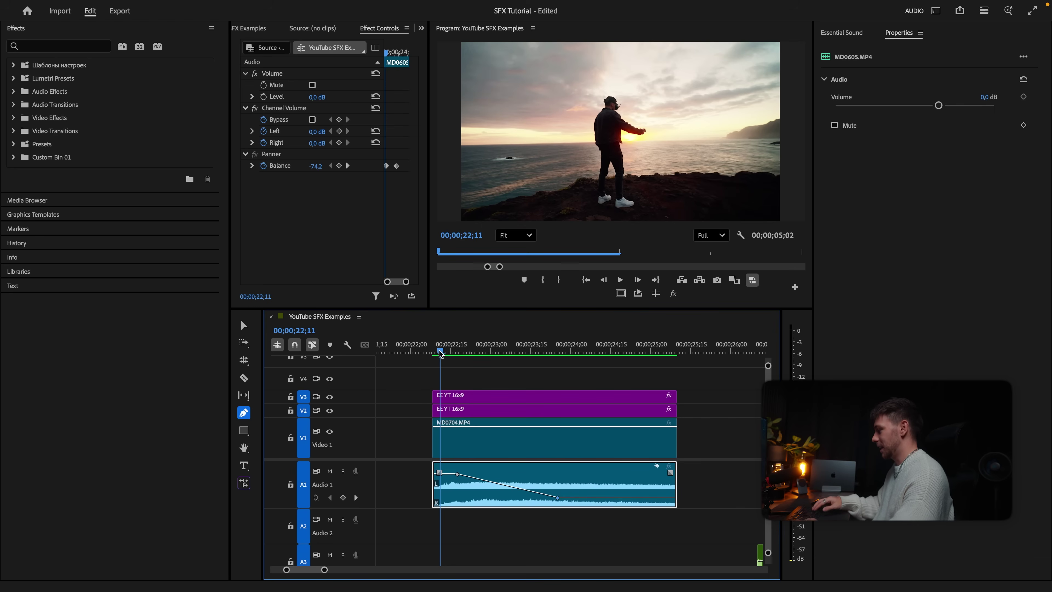
{"action": "key", "text": "space"}
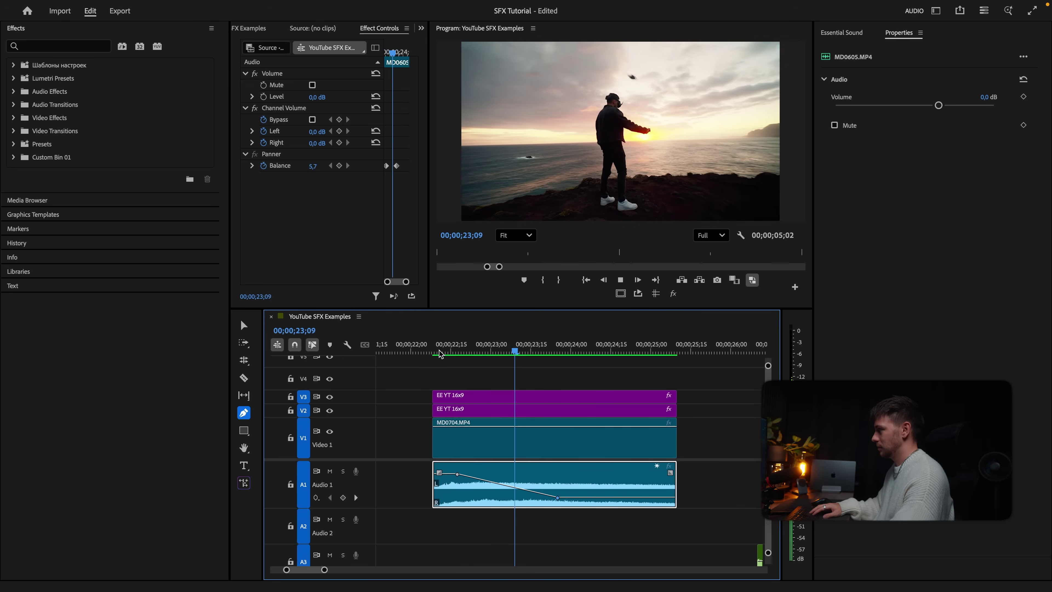
{"action": "key", "text": "space"}
{"action": "key", "text": "v"}
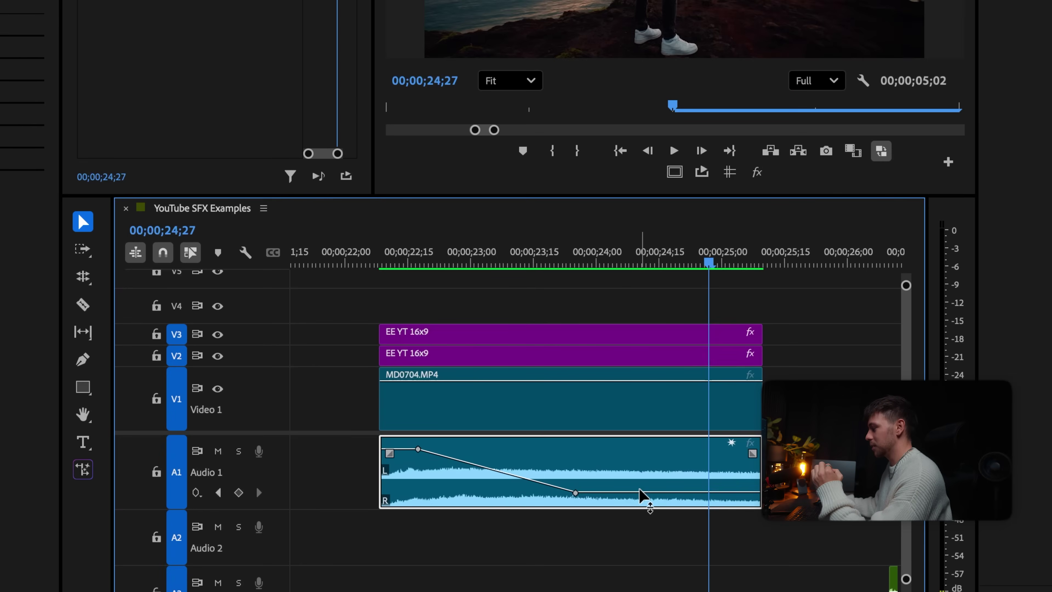
{"action": "left_click_drag", "start_coordinate": [640, 490], "coordinate": [640, 500]}
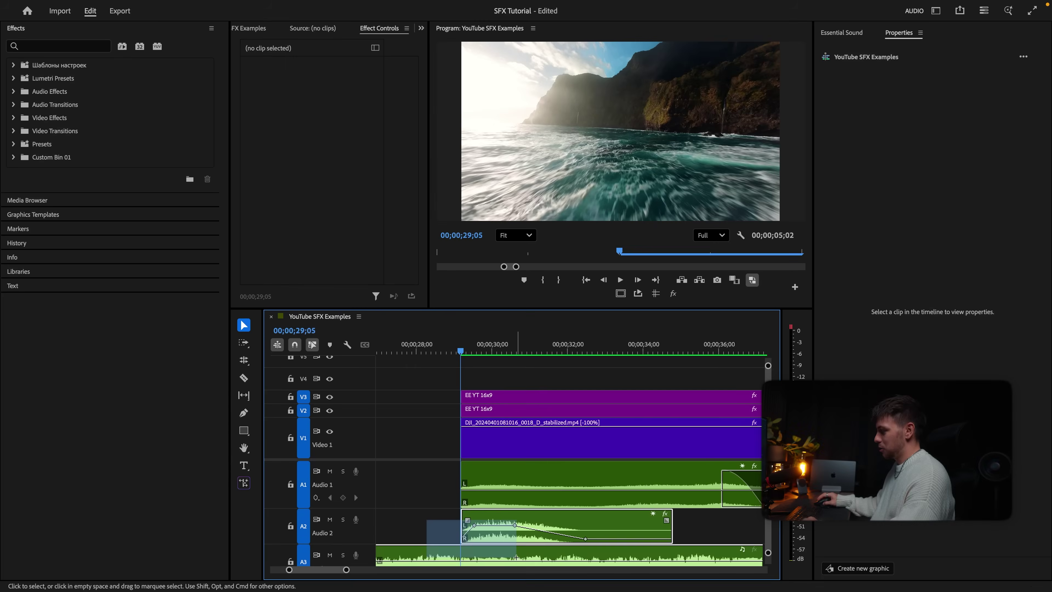
- Select all and preview the slow-motion cave wave section
{"action": "key", "text": "ctrl+a"}
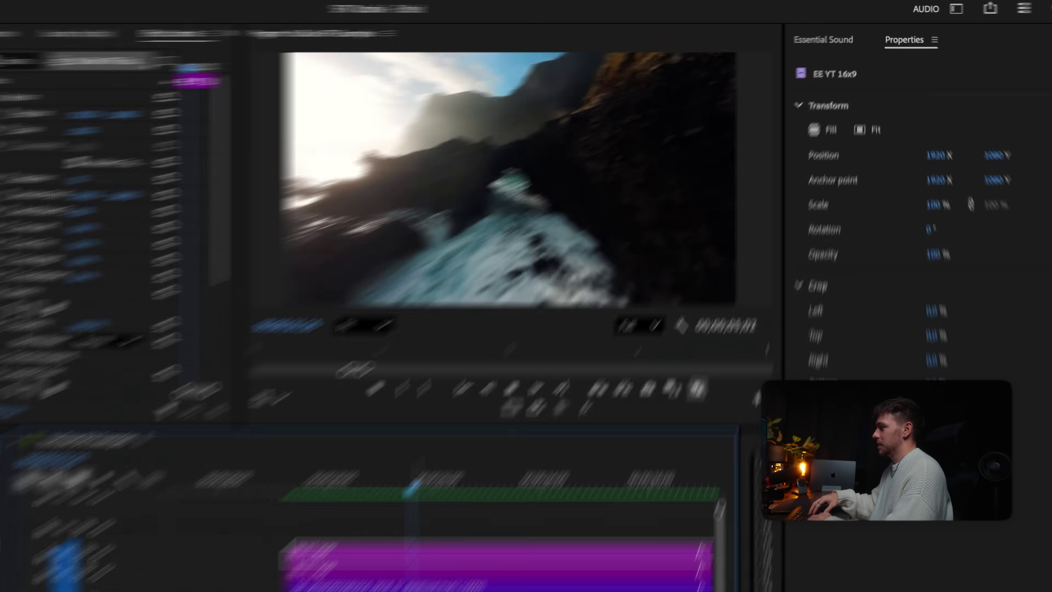
{"action": "key", "text": "space"}
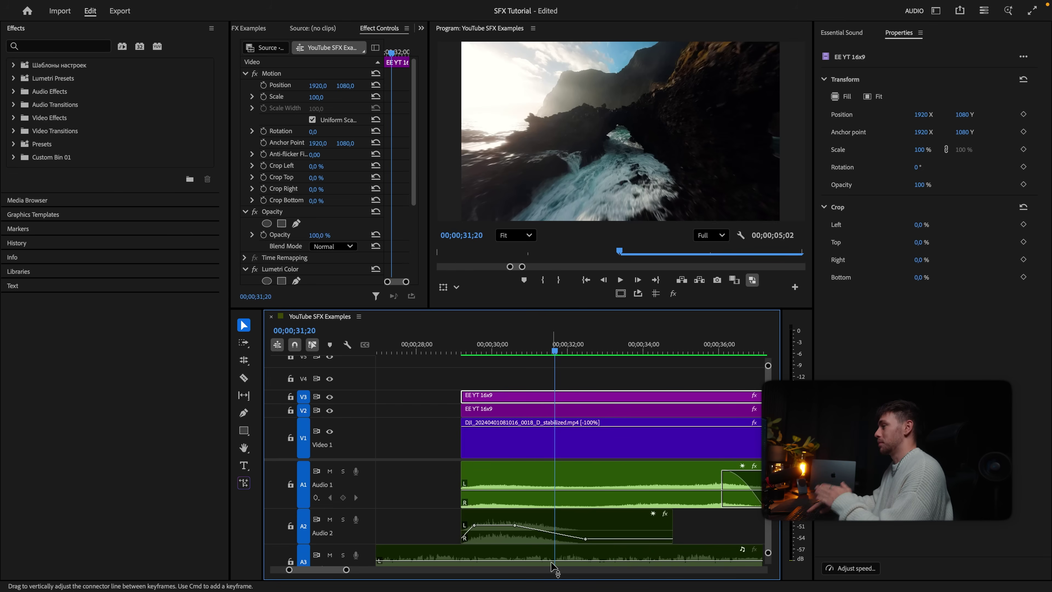
{"action": "key", "text": "space"}
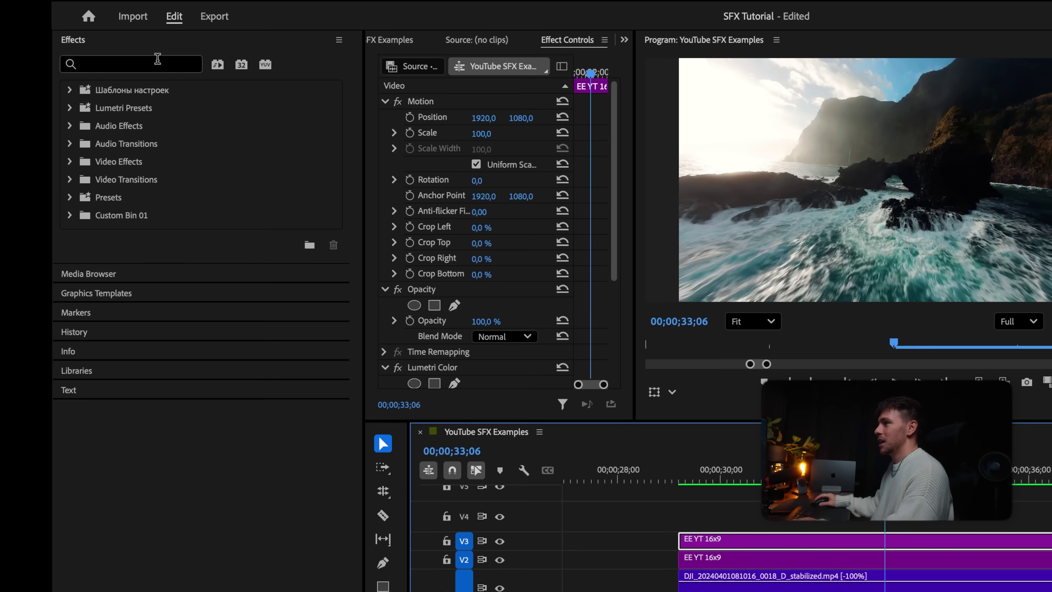
- Apply Pitch Shifter to the A1 ocean waves clip at -10 semitones and bypass it to compare
{"action": "left_click", "coordinate": [152, 67]}
{"action": "type", "text": "pit"}
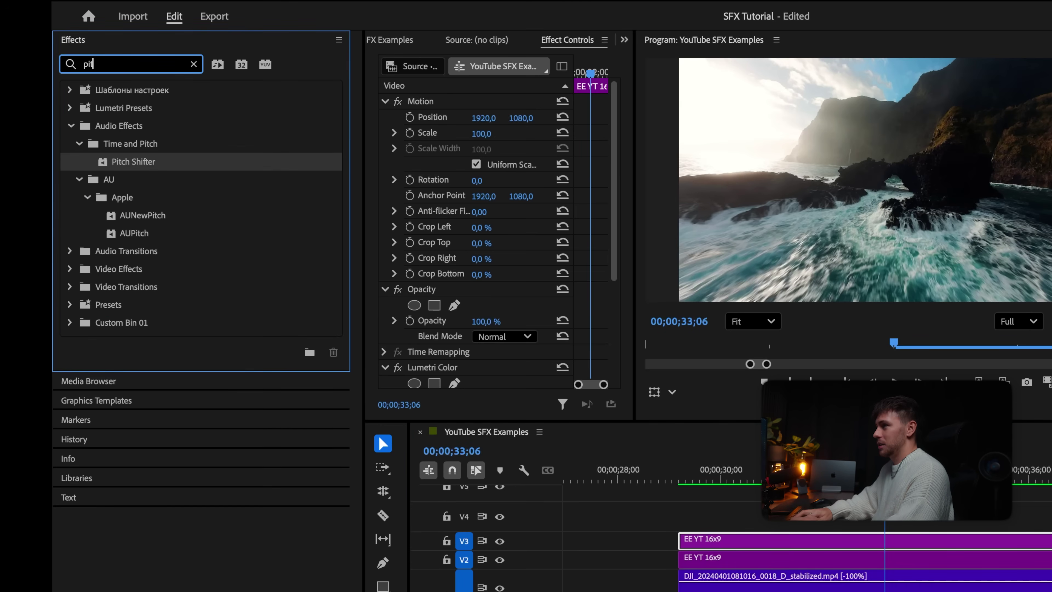
{"action": "type", "text": "ch shif"}
{"action": "left_click_drag", "start_coordinate": [134, 162], "coordinate": [608, 441]}
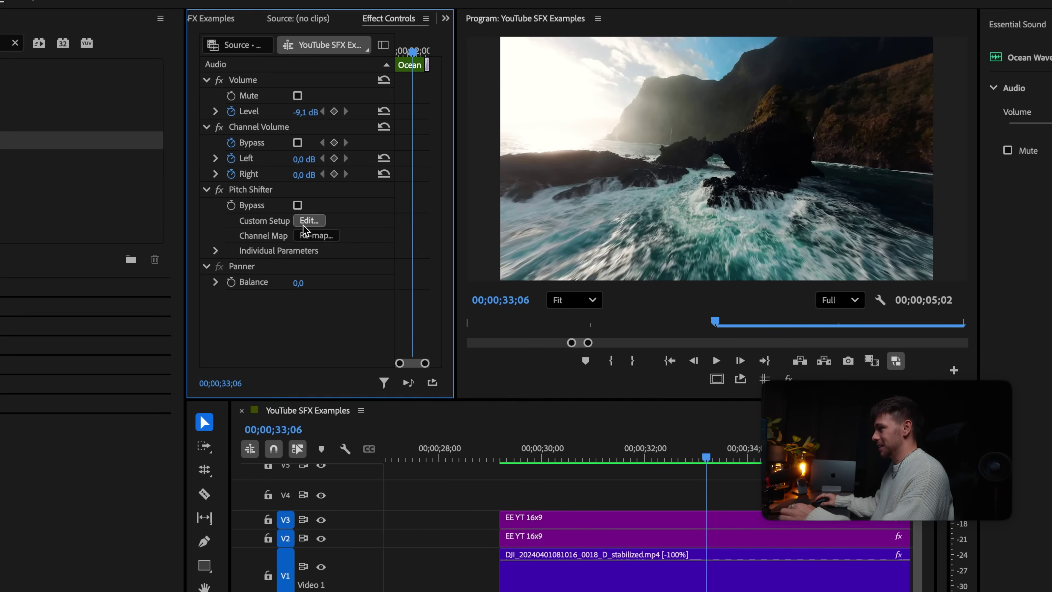
{"action": "left_click", "coordinate": [303, 223]}
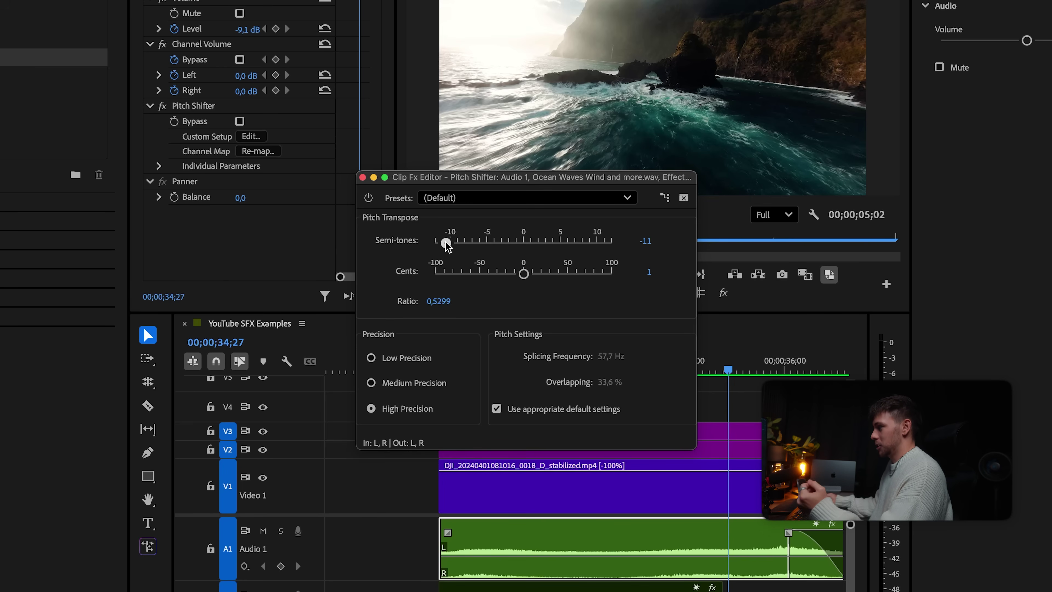
{"action": "left_click_drag", "start_coordinate": [449, 246], "coordinate": [452, 246]}
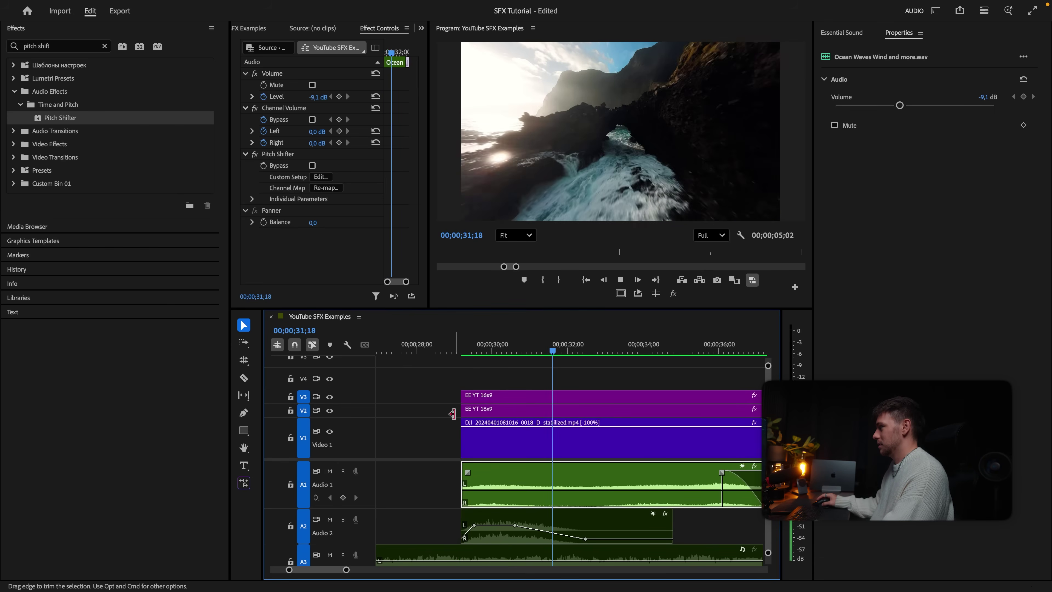
{"action": "left_click", "coordinate": [254, 154]}
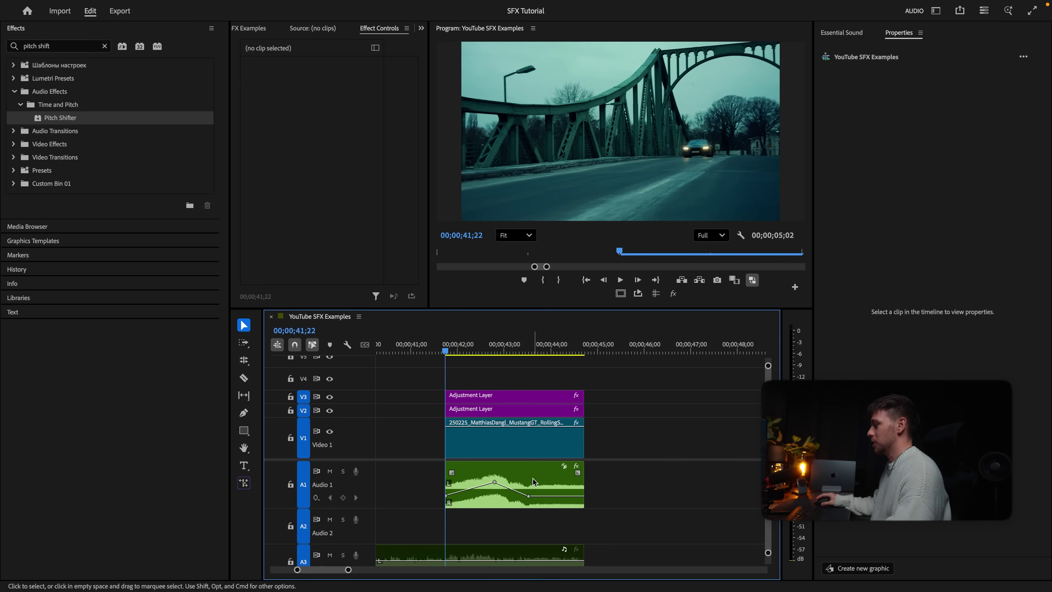
- Preview the bridge car shot and show the engine clip's Panner Balance line
{"action": "key", "text": "space"}
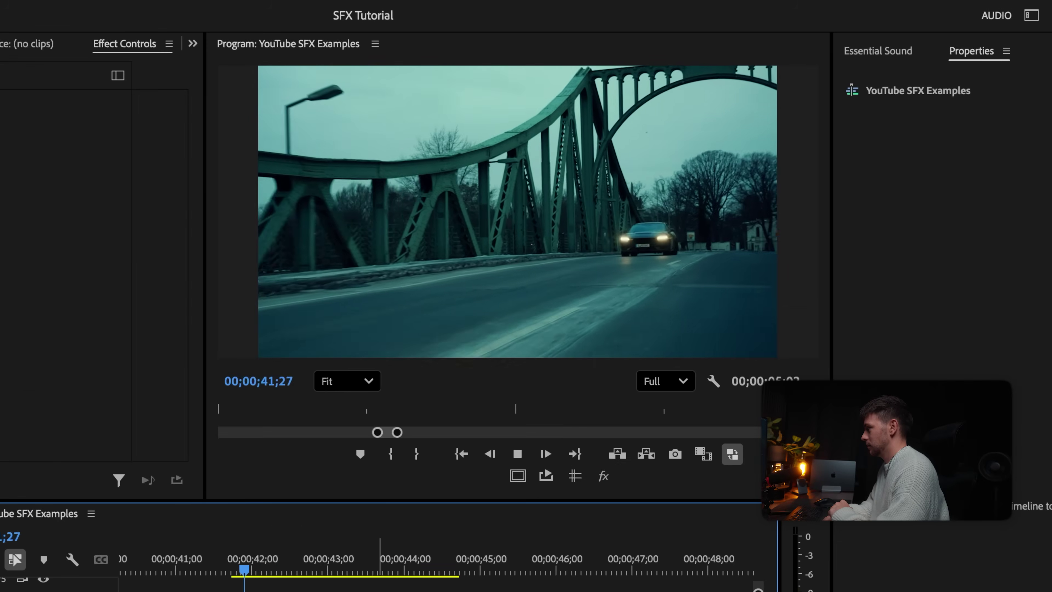
{"action": "key", "text": "space"}
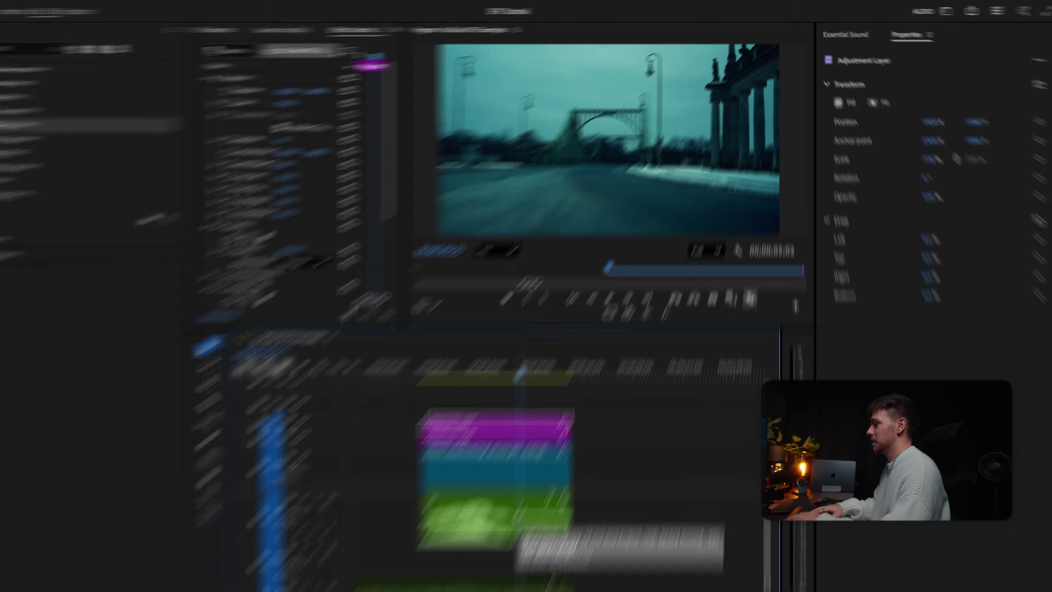
{"action": "key", "text": "Up"}
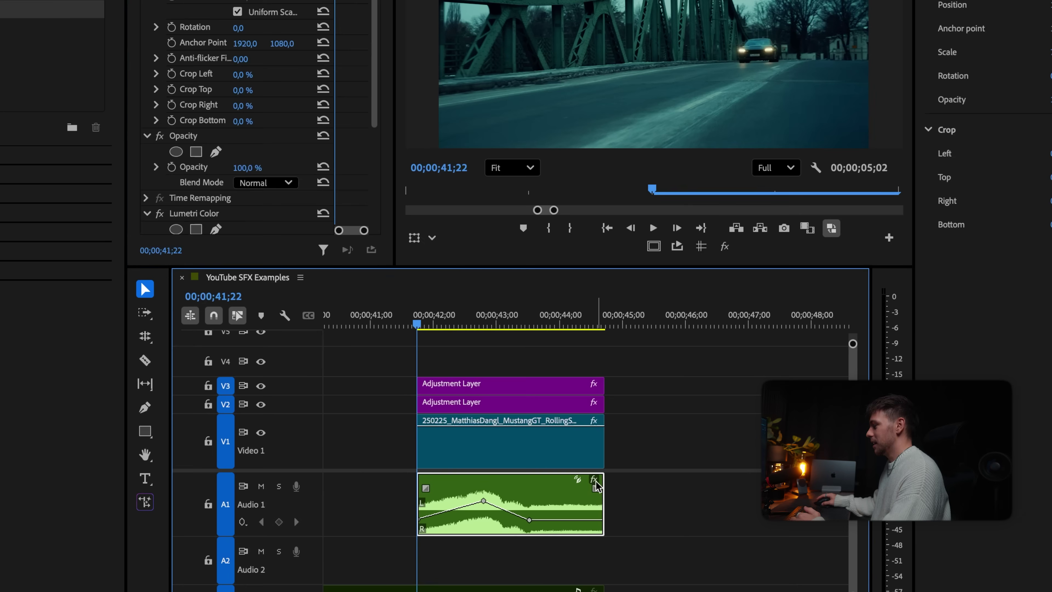
{"action": "left_click", "coordinate": [578, 469]}
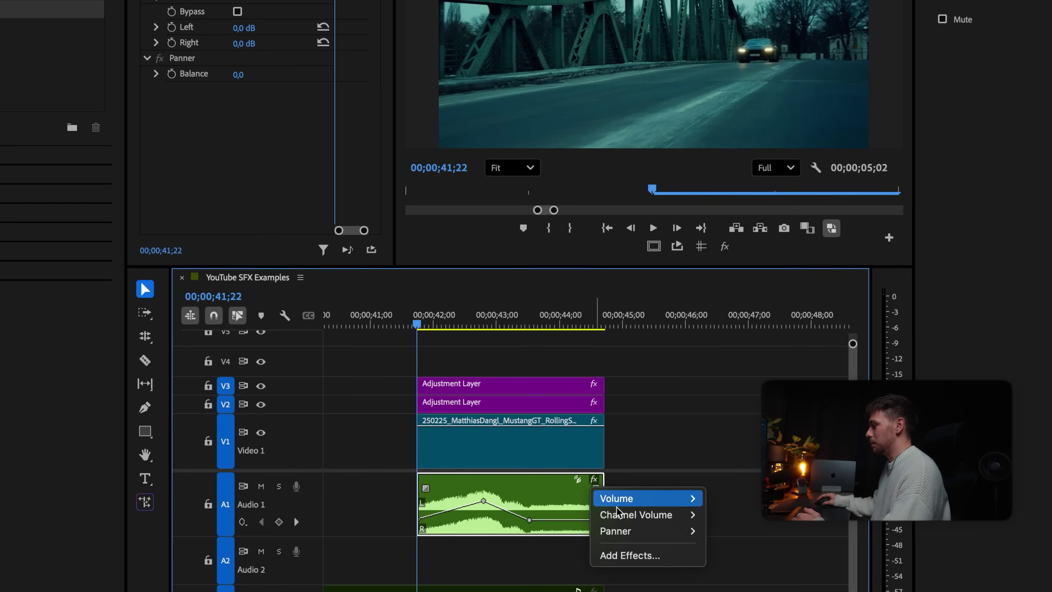
{"action": "mouse_move", "coordinate": [617, 509]}
{"action": "left_click", "coordinate": [730, 530]}
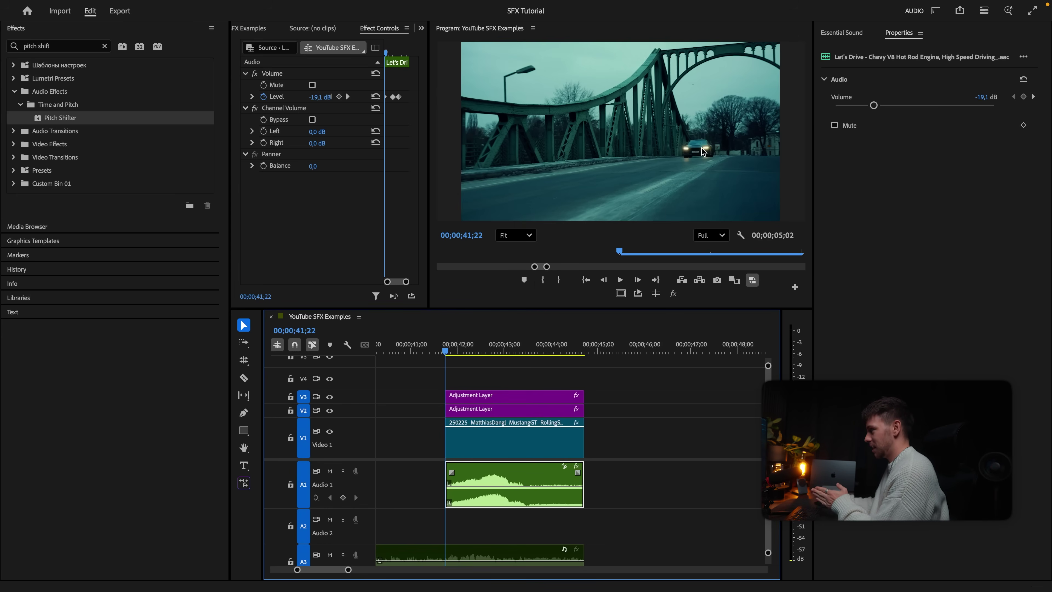
{"action": "key", "text": "p"}
{"action": "left_click_drag", "start_coordinate": [450, 485], "coordinate": [450, 497]}
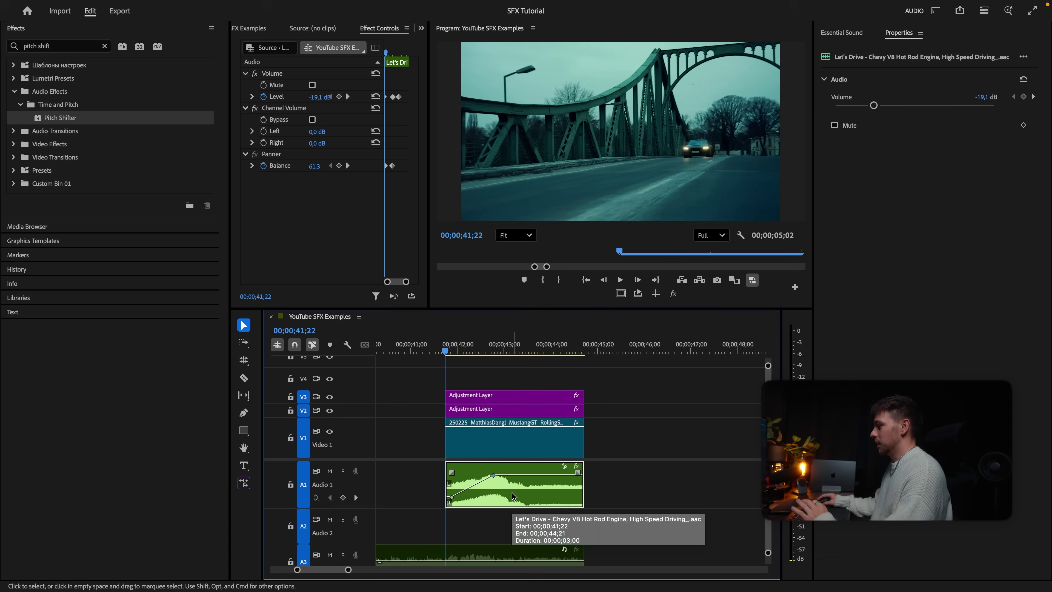
- Show the engine clip's Volume Level line and lower the first volume keyframe slightly
{"action": "right_click", "coordinate": [576, 466]}
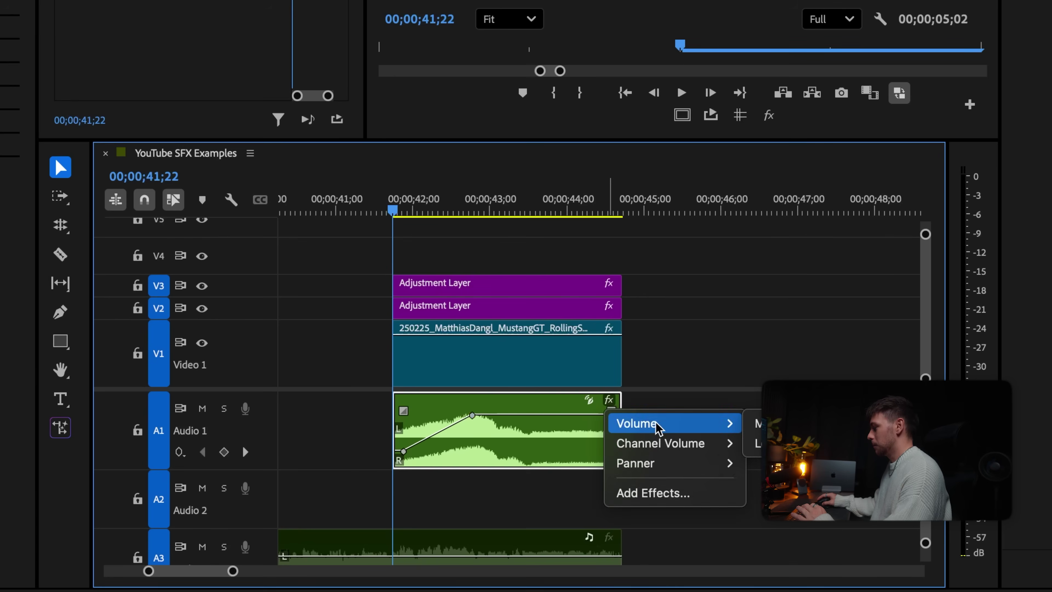
{"action": "left_click", "coordinate": [765, 442]}
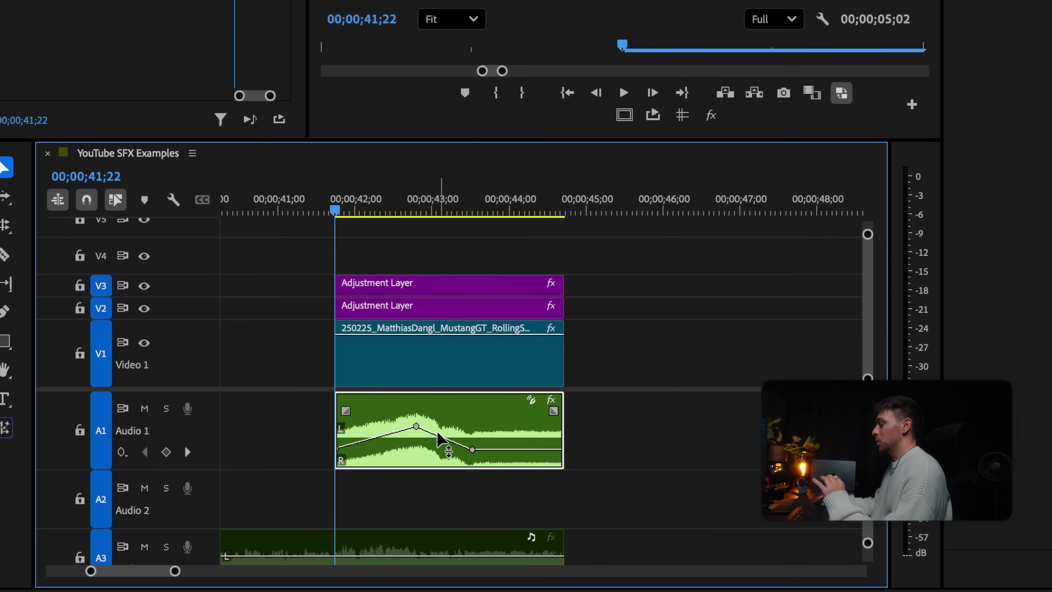
{"action": "mouse_move", "coordinate": [416, 428]}
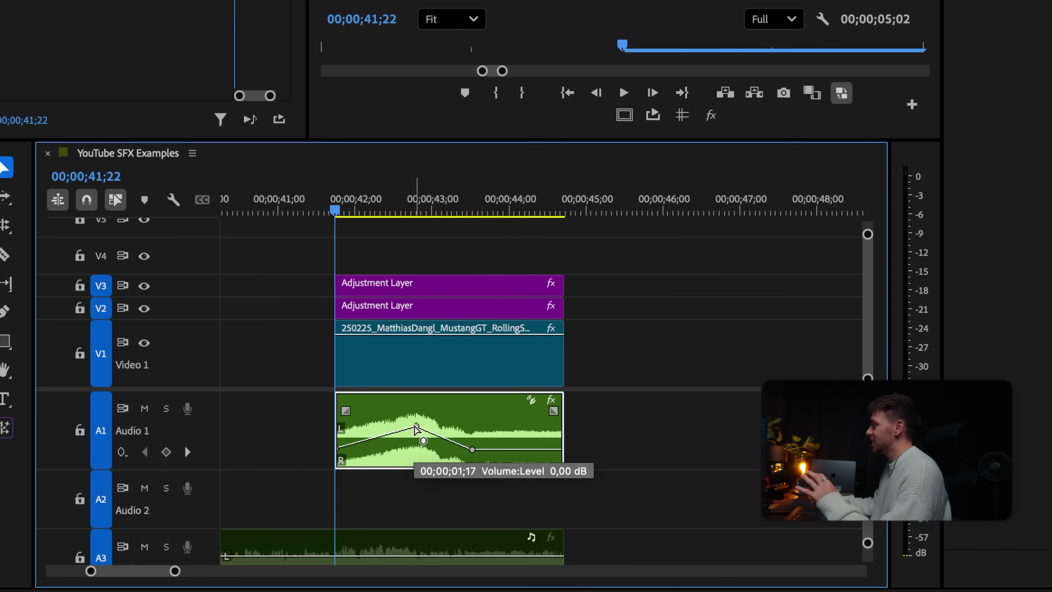
{"action": "left_click_drag", "start_coordinate": [416, 428], "coordinate": [426, 461]}
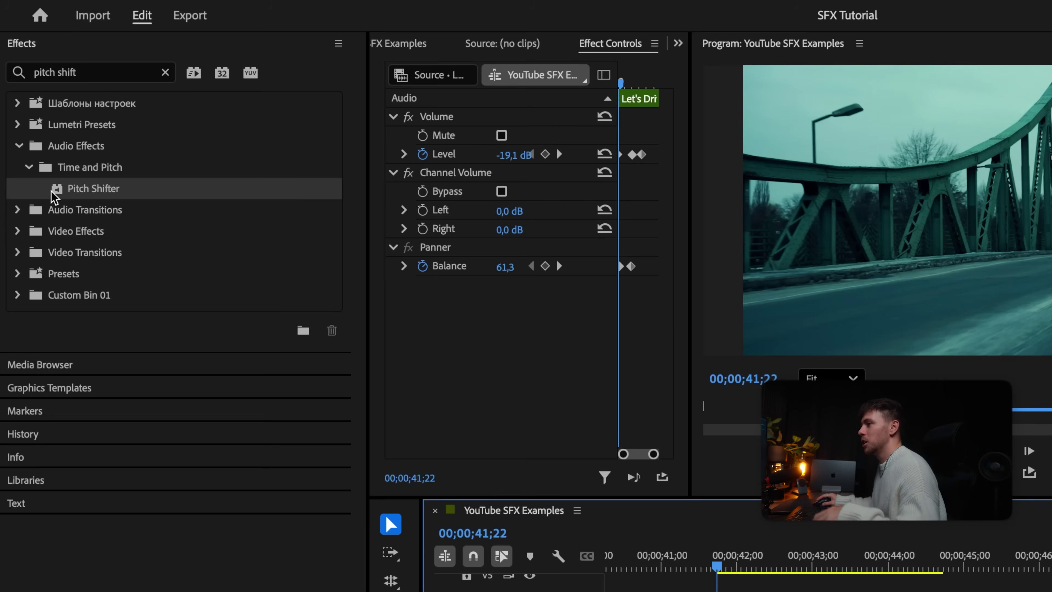
- Apply Pitch Shifter to the A1 car clip and preview a lowered Transpose Ratio
{"action": "left_click_drag", "start_coordinate": [24, 195], "coordinate": [599, 491]}
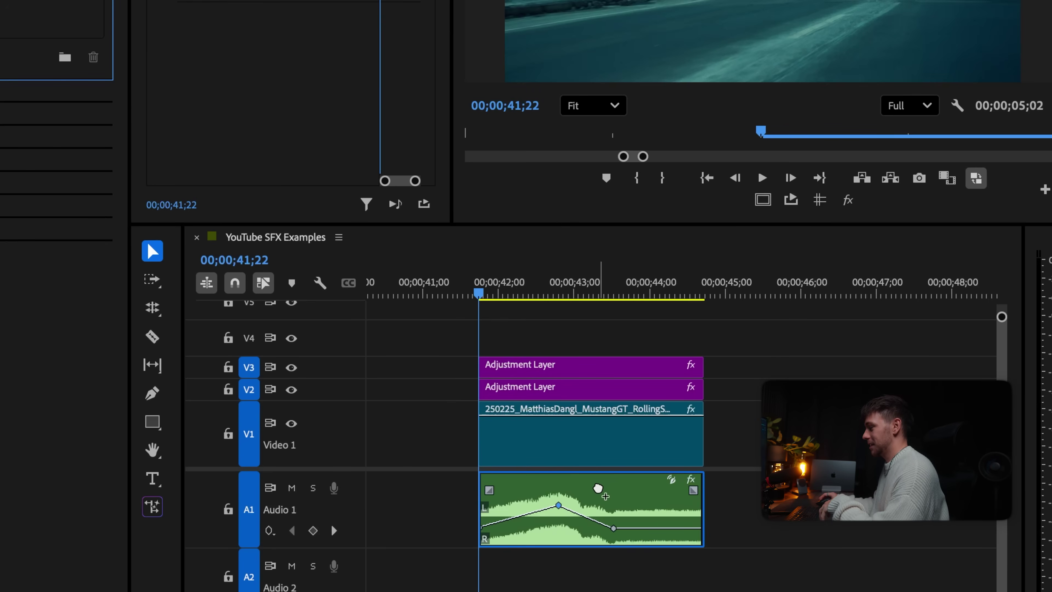
{"action": "left_click", "coordinate": [603, 497]}
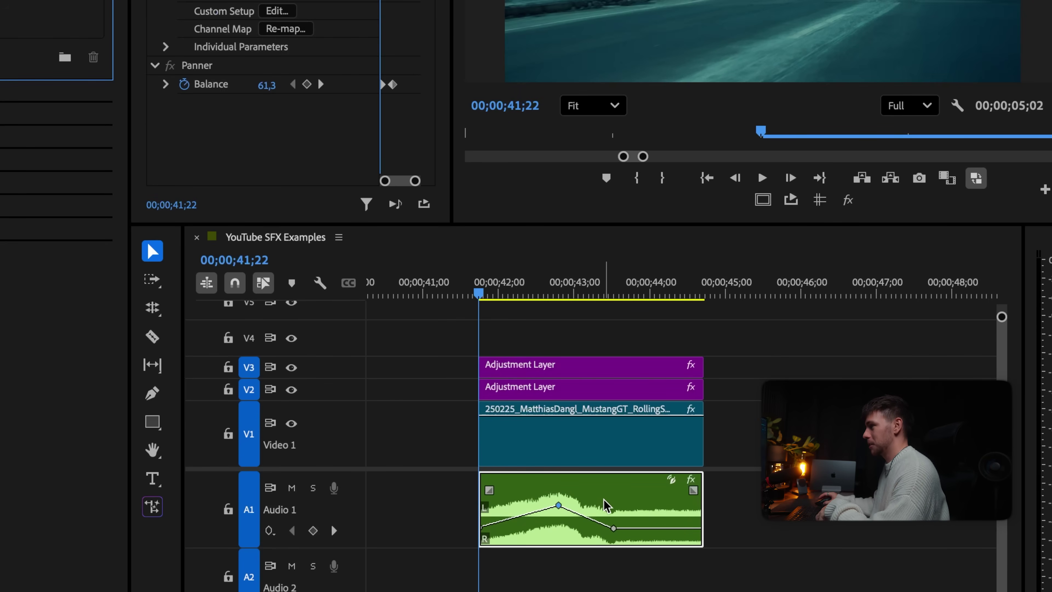
{"action": "left_click", "coordinate": [692, 481]}
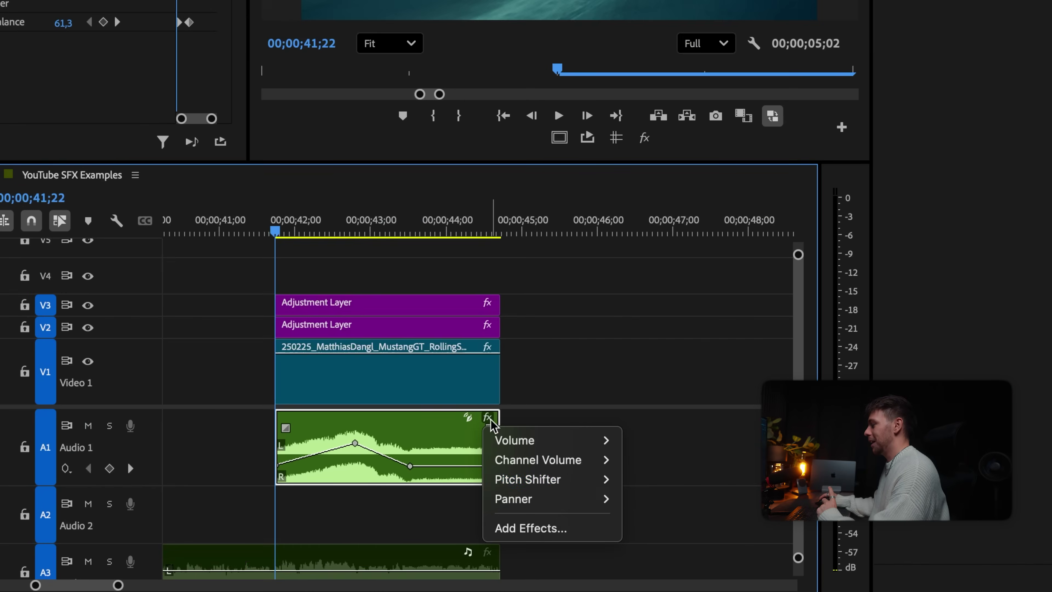
{"action": "mouse_move", "coordinate": [543, 488]}
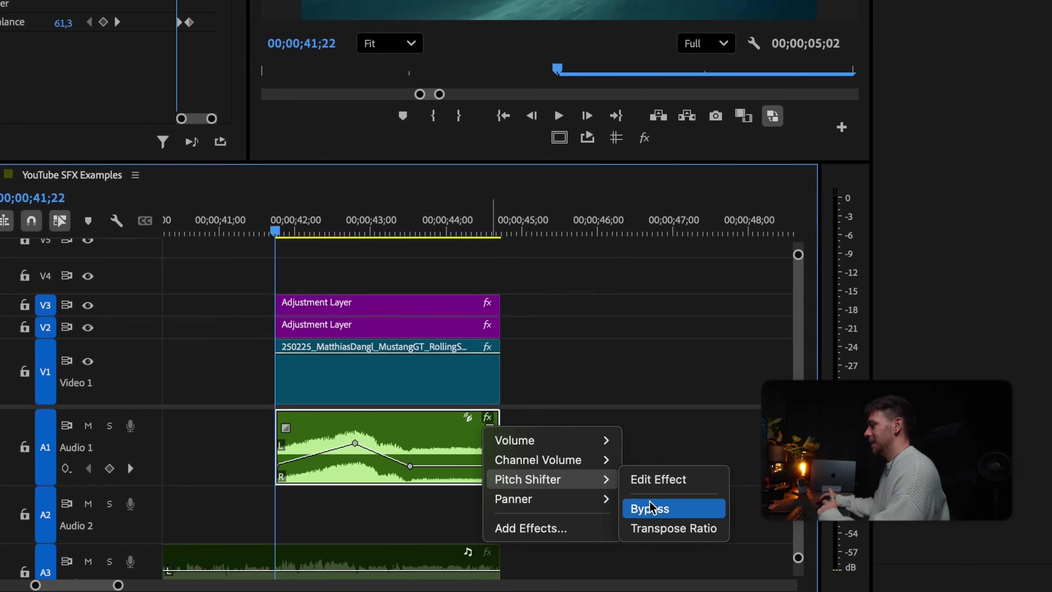
{"action": "left_click", "coordinate": [658, 528]}
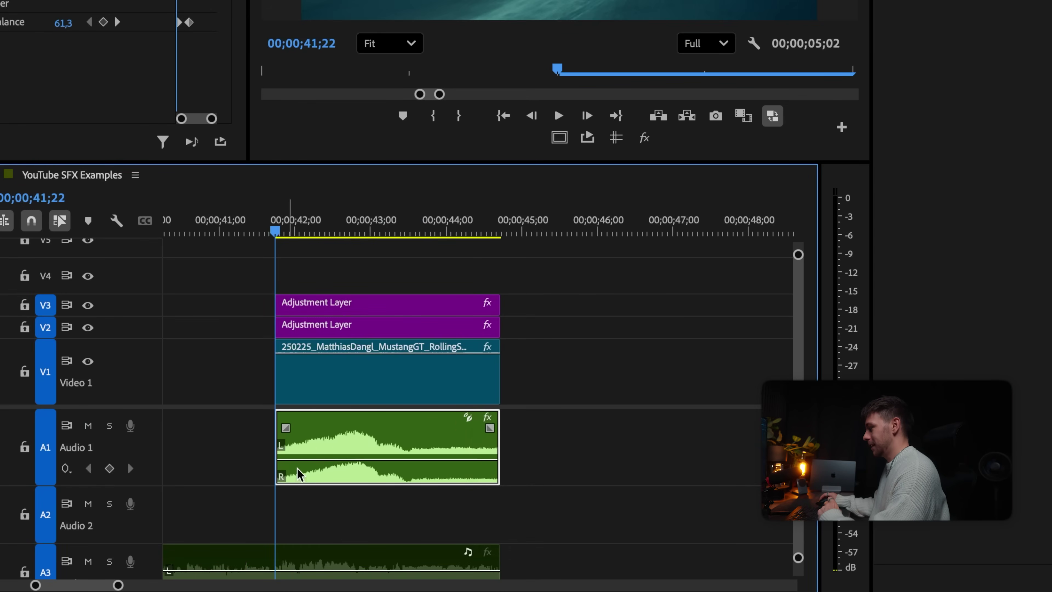
{"action": "left_click_drag", "start_coordinate": [320, 459], "coordinate": [359, 425]}
{"action": "key", "text": "space"}
- Reset the Transpose Ratio to 1,00 and keyframe a ramp down to 0,66, then play it
{"action": "left_click_drag", "start_coordinate": [487, 458], "coordinate": [487, 492]}
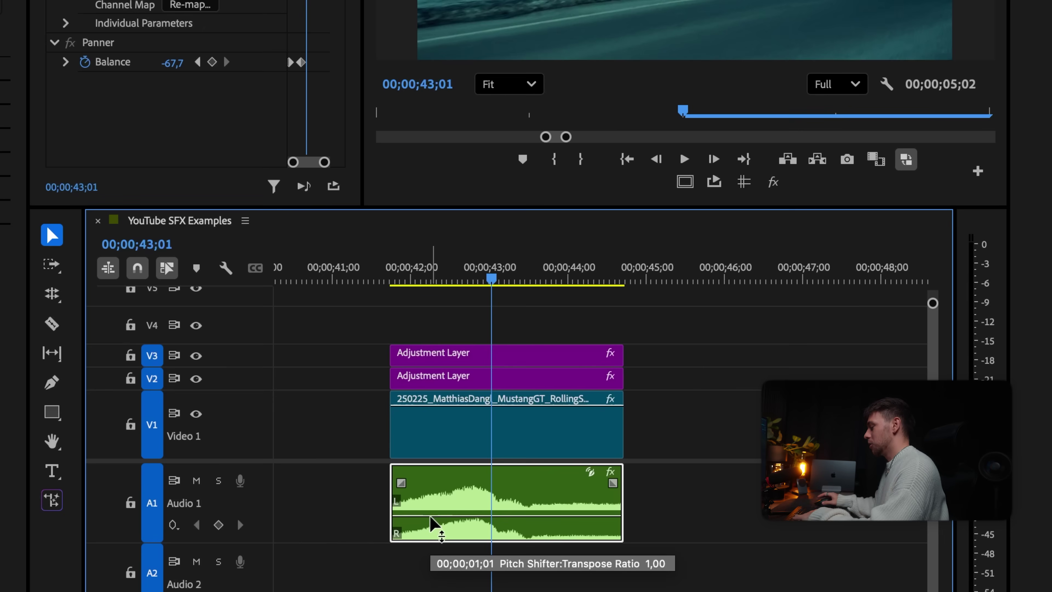
{"action": "key", "text": "p"}
{"action": "left_click", "coordinate": [445, 516]}
{"action": "mouse_move", "coordinate": [498, 515]}
{"action": "left_mouse_down"}
{"action": "mouse_move", "coordinate": [497, 530]}
{"action": "mouse_move", "coordinate": [509, 500]}
{"action": "left_mouse_up"}
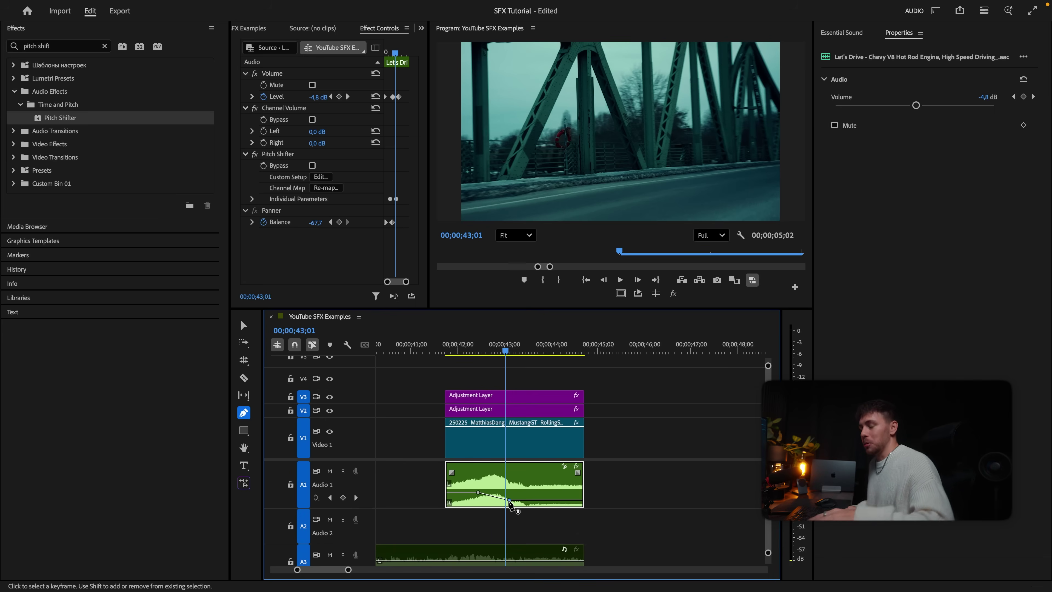
{"action": "mouse_move", "coordinate": [510, 502]}
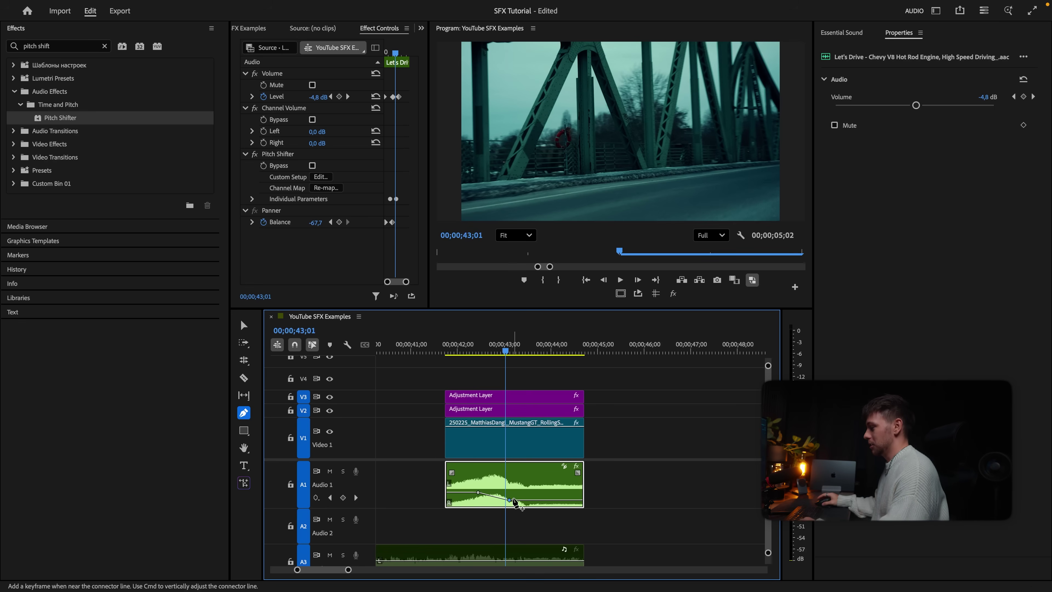
{"action": "key", "text": "shift+k"}
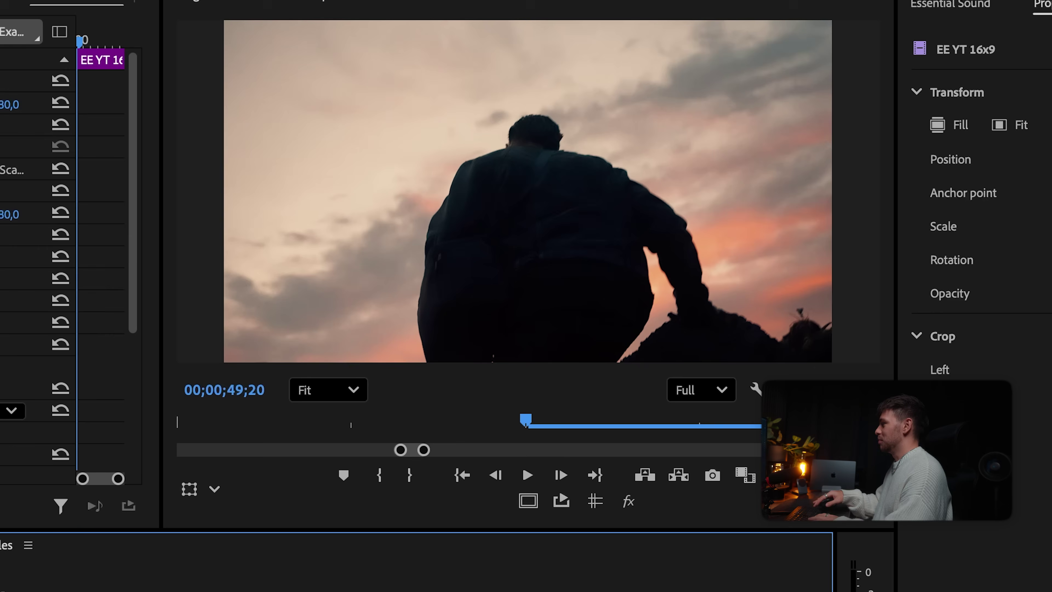
{"action": "key", "text": "space"}
{"action": "key", "text": "space"}
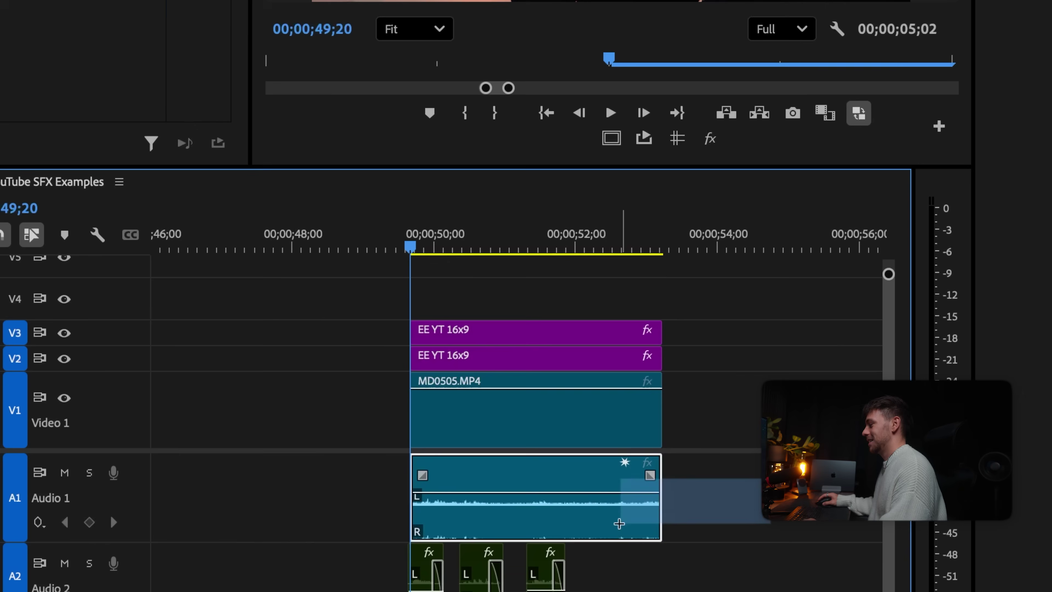
{"action": "left_click", "coordinate": [625, 503]}
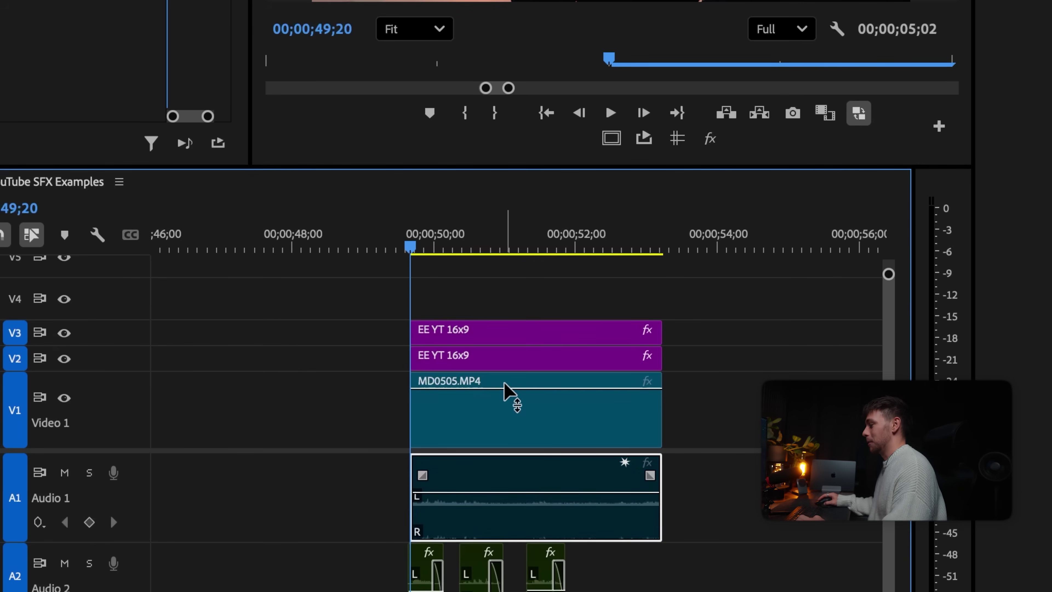
{"action": "key", "text": "space"}
{"action": "left_click_drag", "start_coordinate": [699, 586], "coordinate": [400, 591]}
{"action": "key", "text": "Up"}
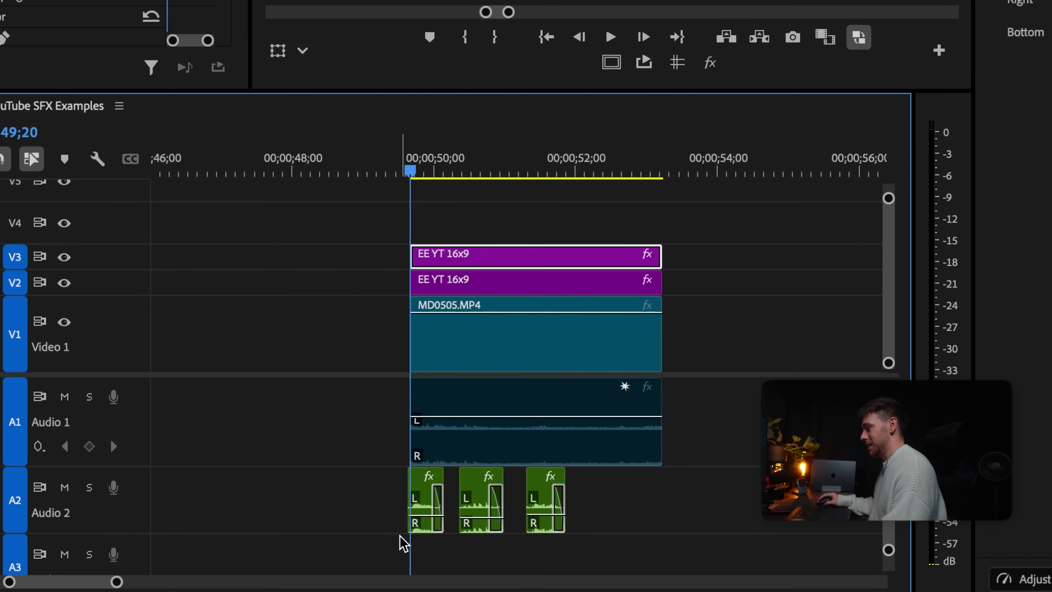
{"action": "key", "text": "space"}
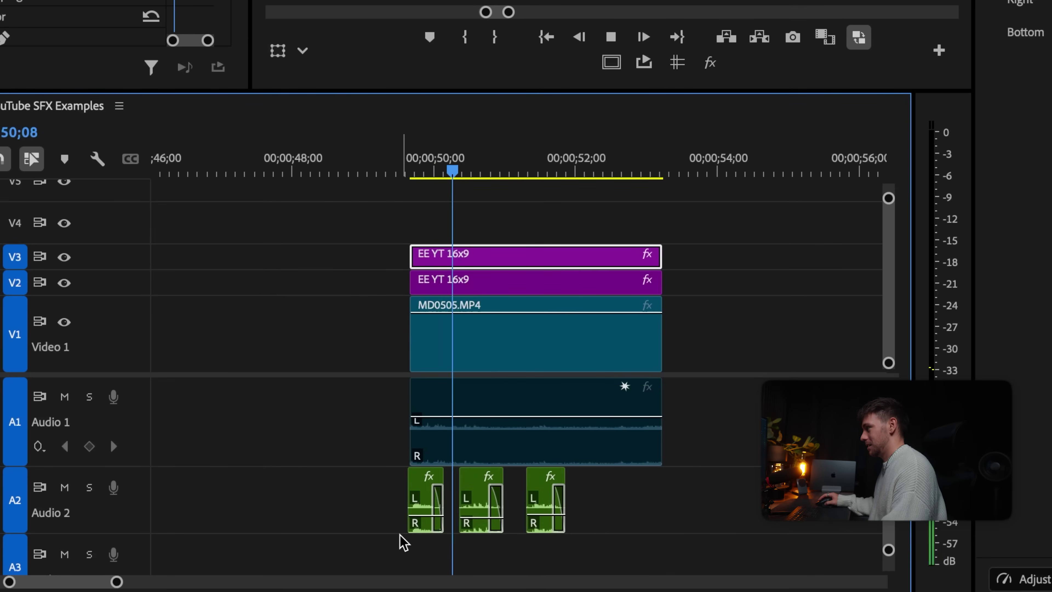
{"action": "key", "text": "space"}
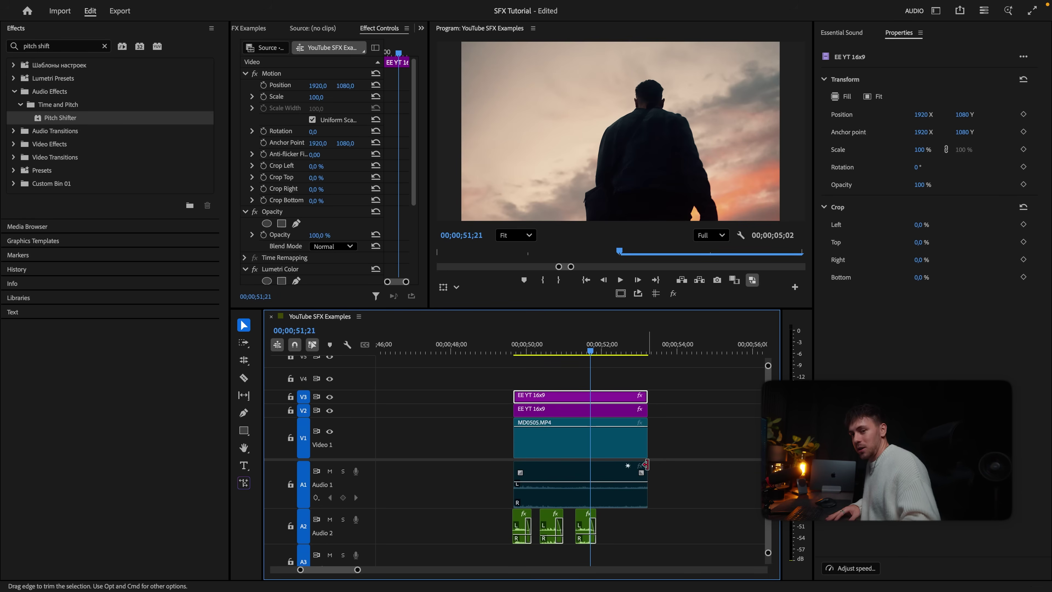
{"action": "left_click", "coordinate": [659, 482]}
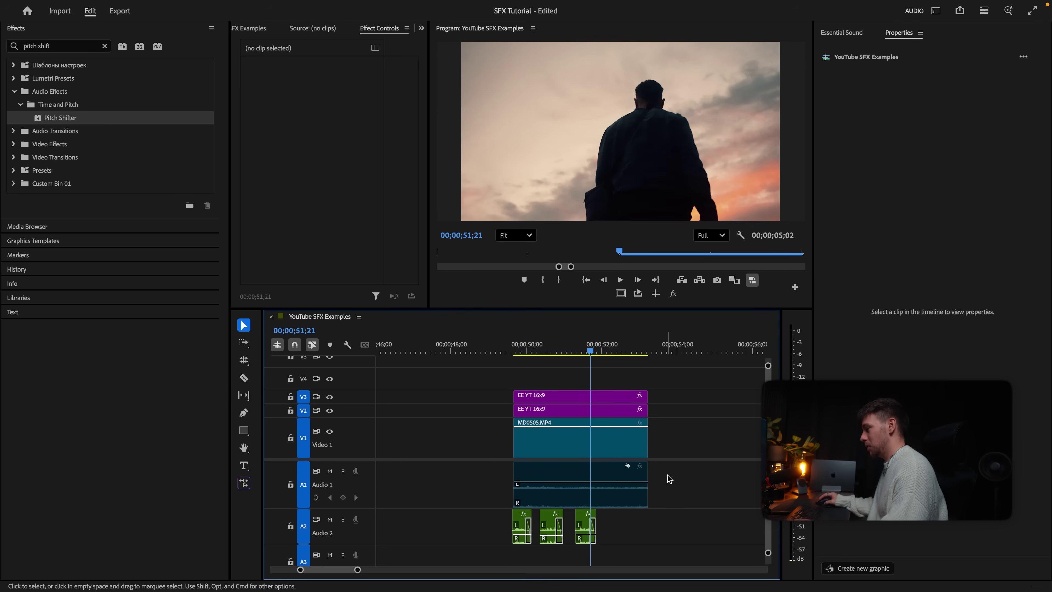
{"action": "left_click", "coordinate": [625, 476]}
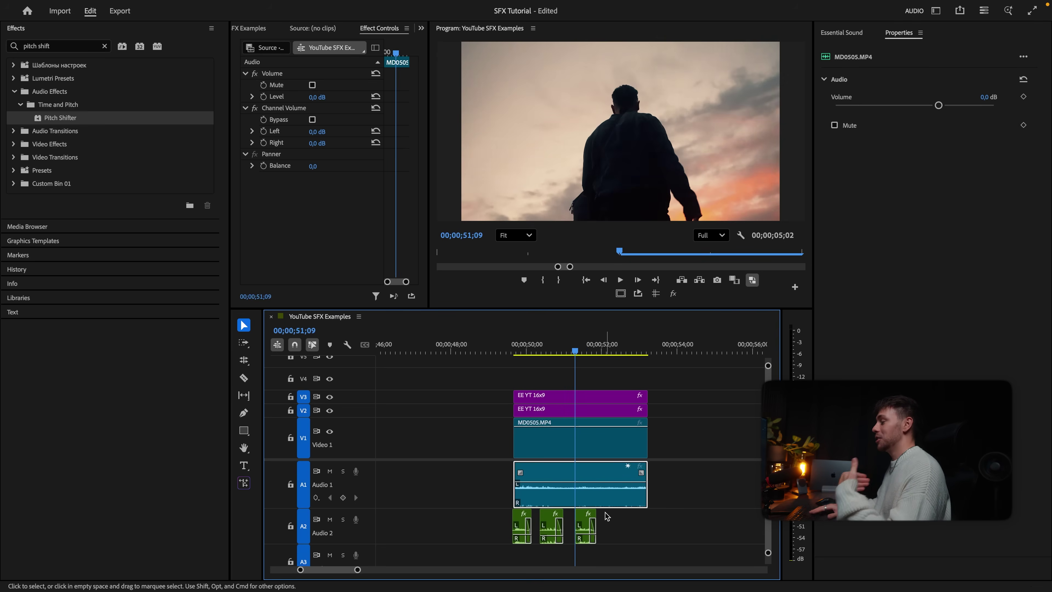
{"action": "key", "text": "Up"}
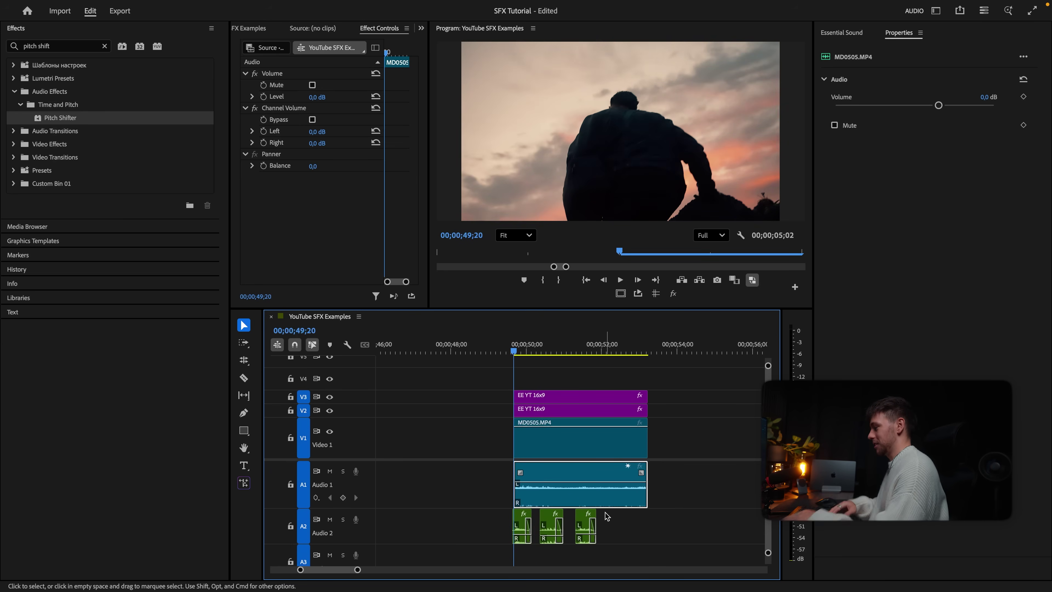
{"action": "key", "text": "space"}
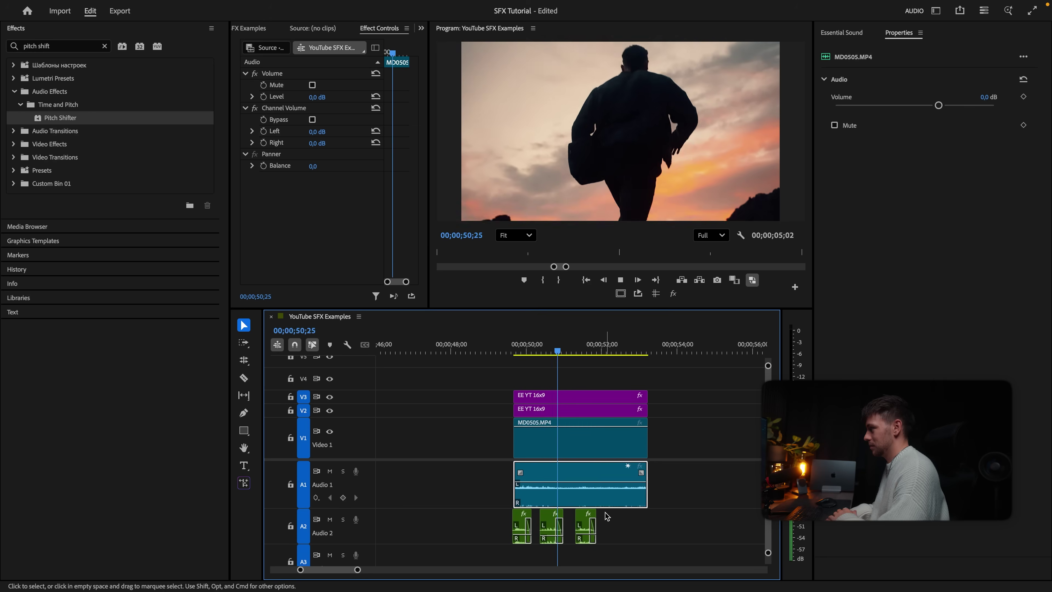
{"action": "key", "text": "space"}
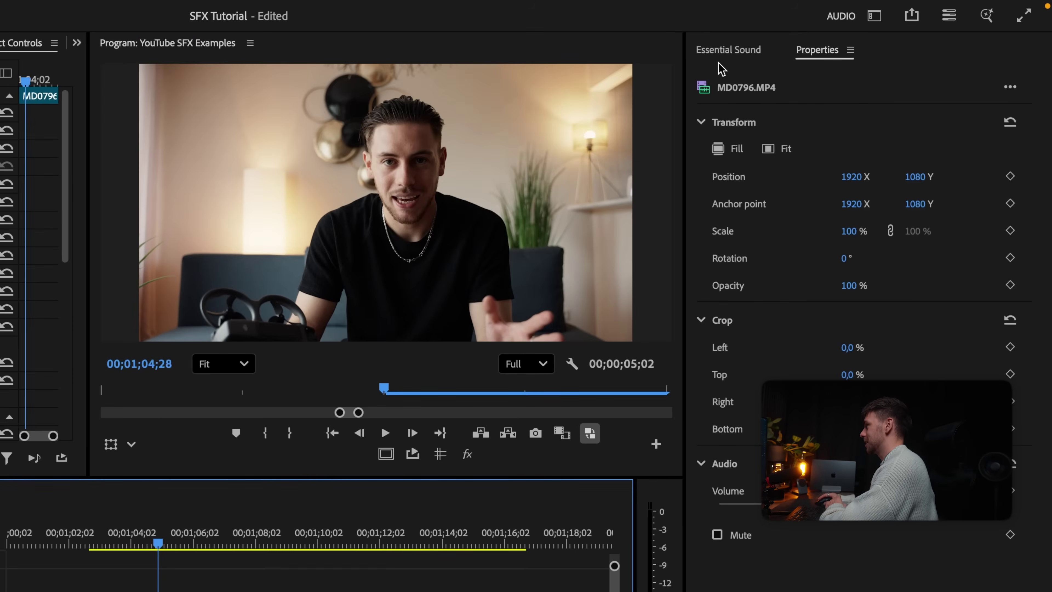
- Auto-tag MD0796.MP4's audio as Dialogue in the Essential Sound panel
{"action": "left_click", "coordinate": [729, 50]}
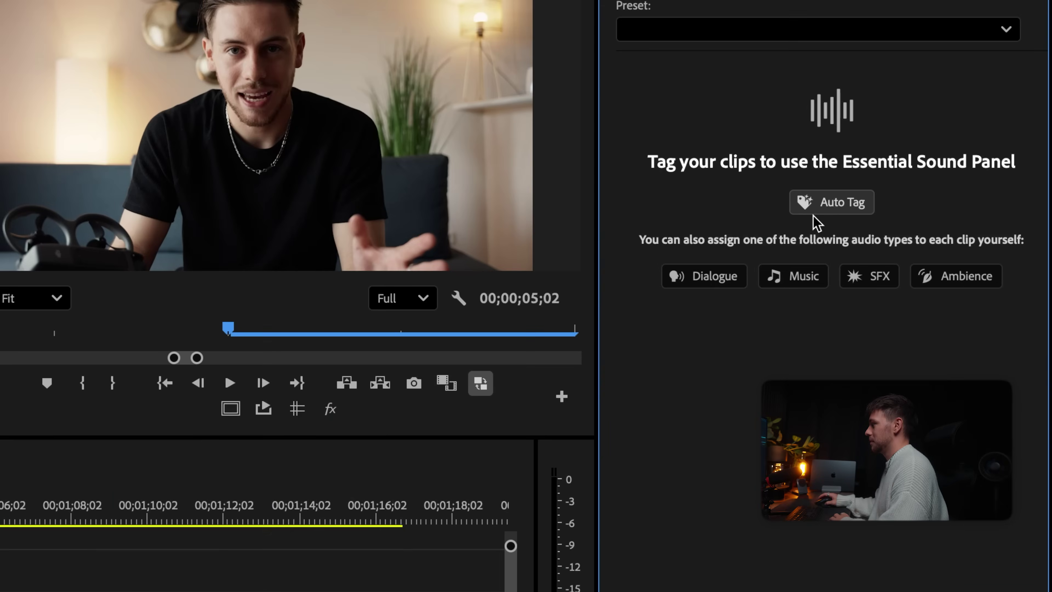
{"action": "left_click", "coordinate": [931, 188]}
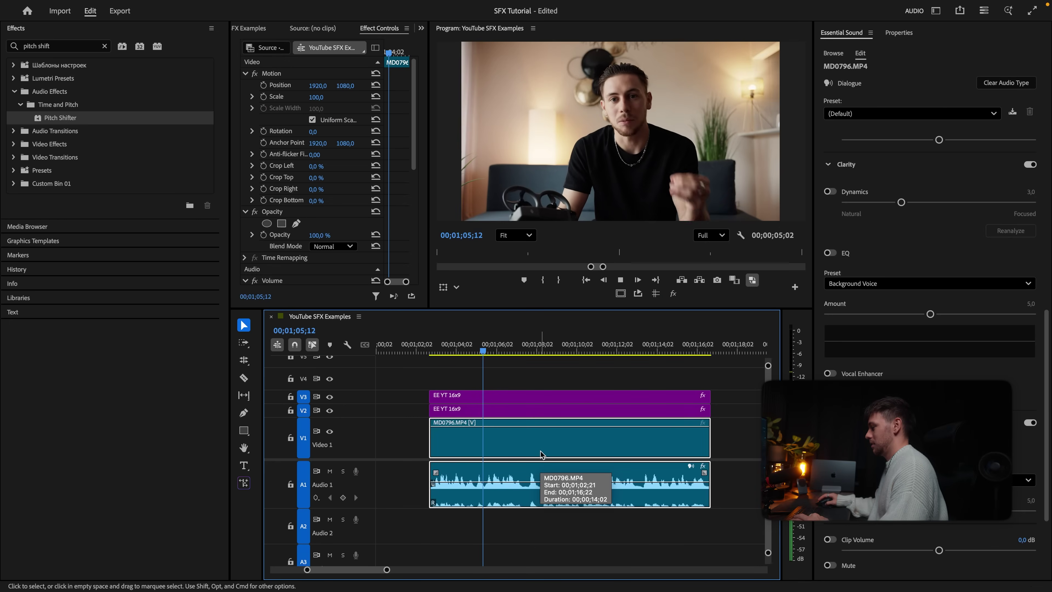
{"action": "key", "text": "space"}
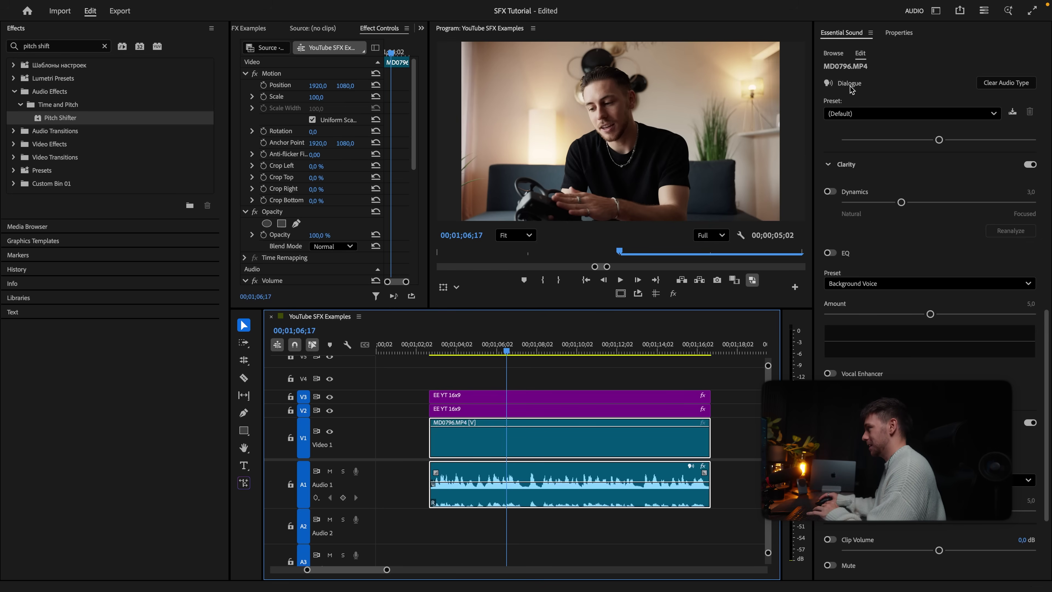
- Audition the From the Telephone preset, then undo back to the (Default) preset
{"action": "left_click", "coordinate": [854, 113]}
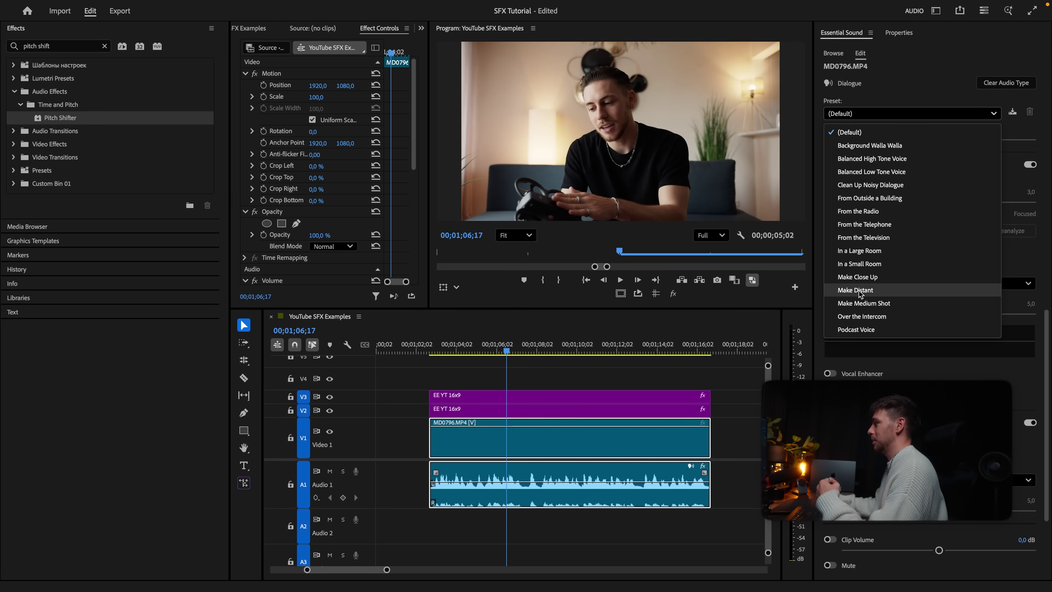
{"action": "left_click", "coordinate": [857, 225]}
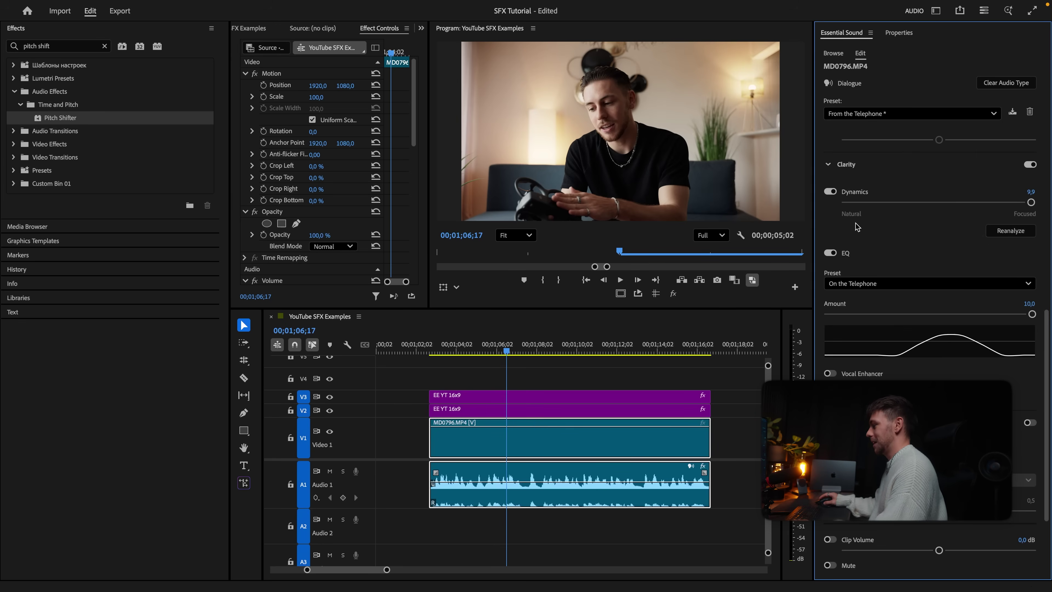
{"action": "key", "text": "Up"}
{"action": "key", "text": "space"}
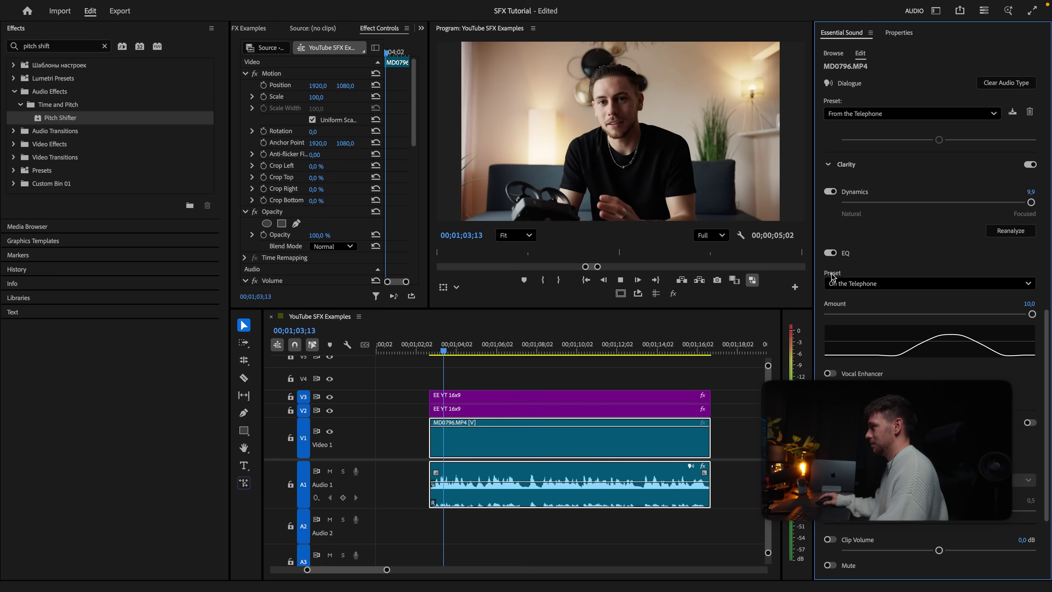
{"action": "key", "text": "space"}
{"action": "key", "text": "ctrl+z"}
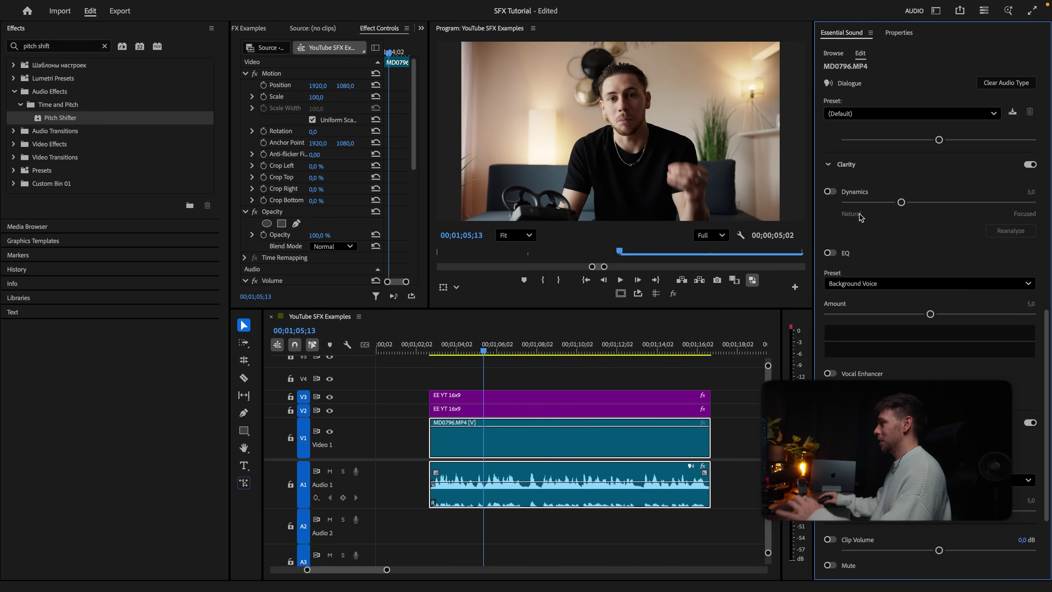
- Enable Enhance Speech, then switch it off and play the plain dialogue for comparison
{"action": "scroll", "coordinate": [893, 260], "scroll_direction": "up", "scroll_amount": 6}
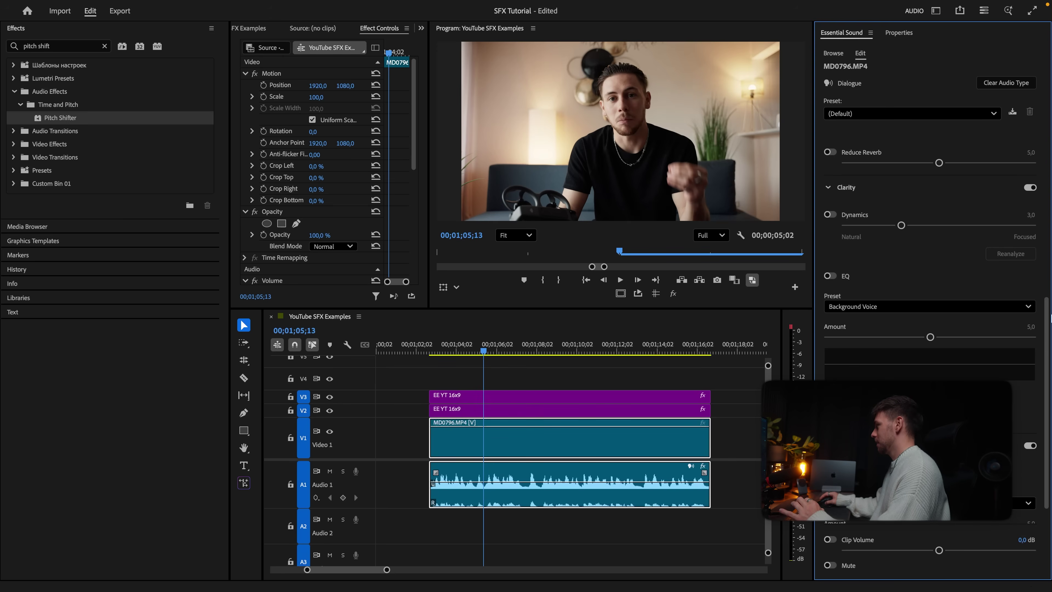
{"action": "left_click_drag", "start_coordinate": [1042, 210], "coordinate": [1046, 157]}
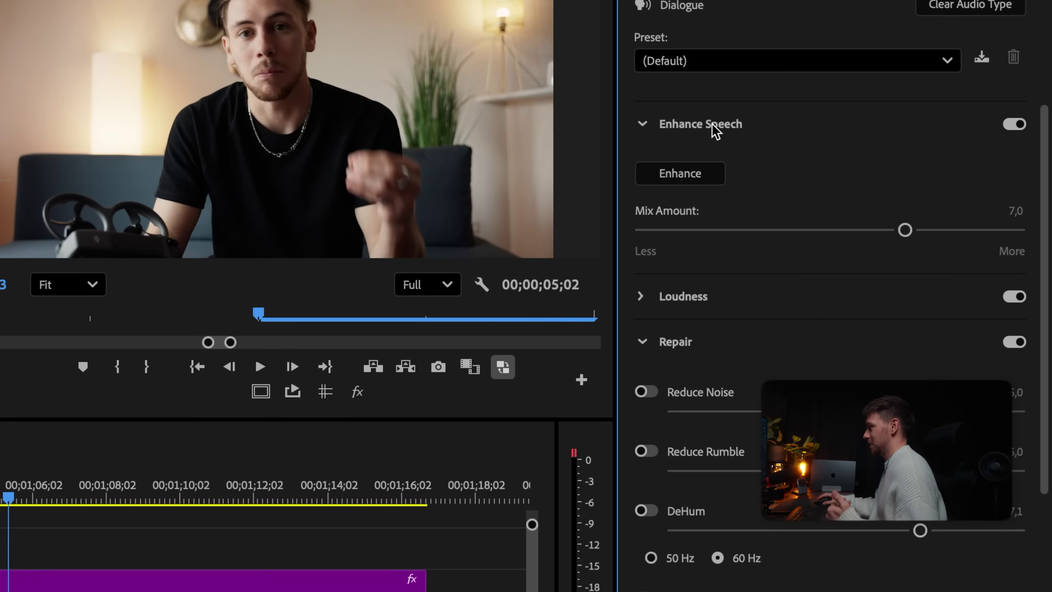
{"action": "left_click", "coordinate": [702, 177]}
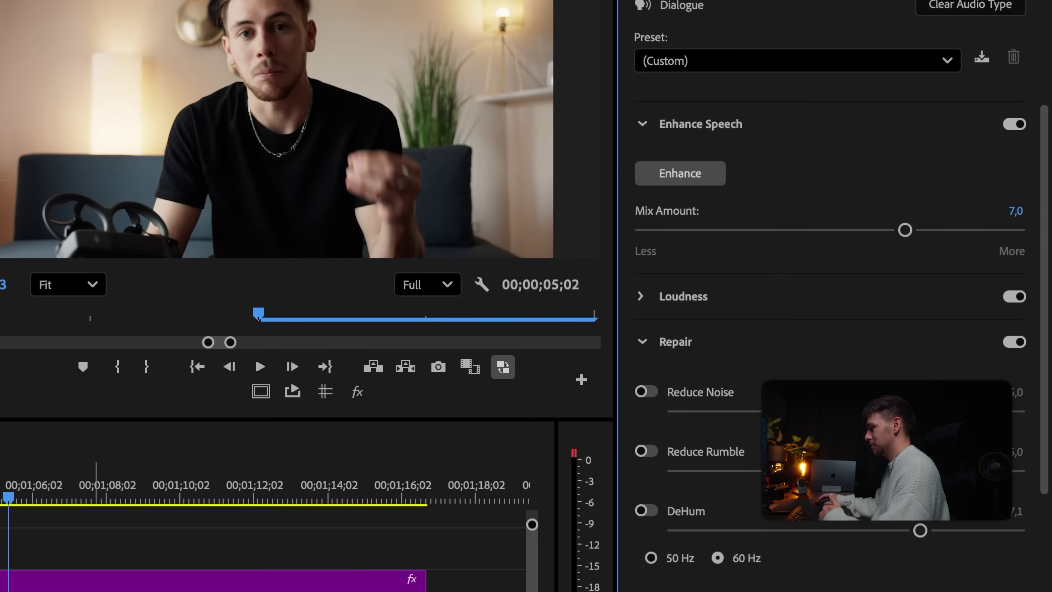
{"action": "left_click", "coordinate": [327, 565]}
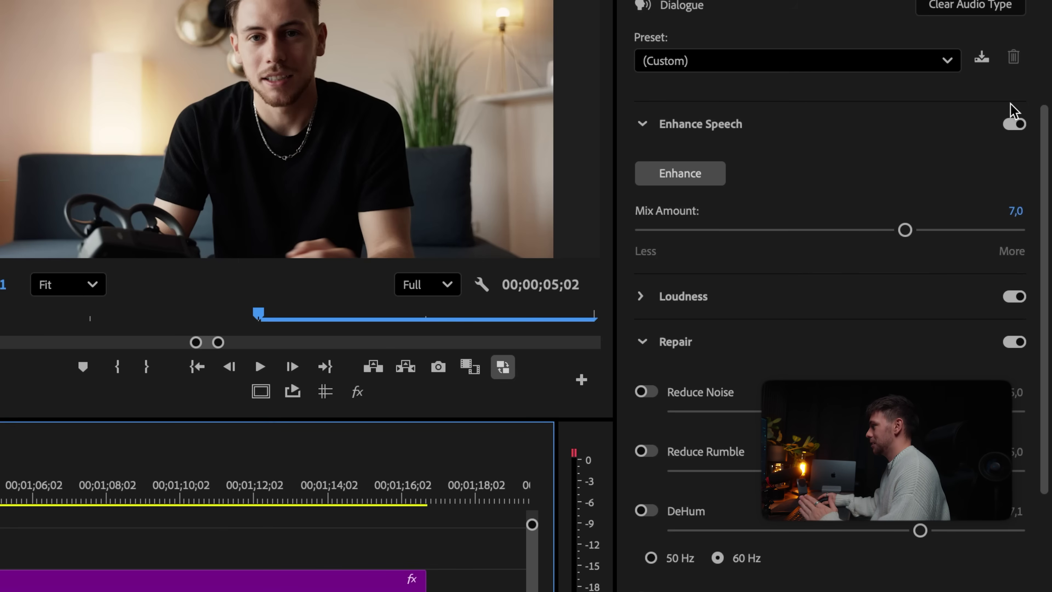
{"action": "left_click", "coordinate": [1014, 124]}
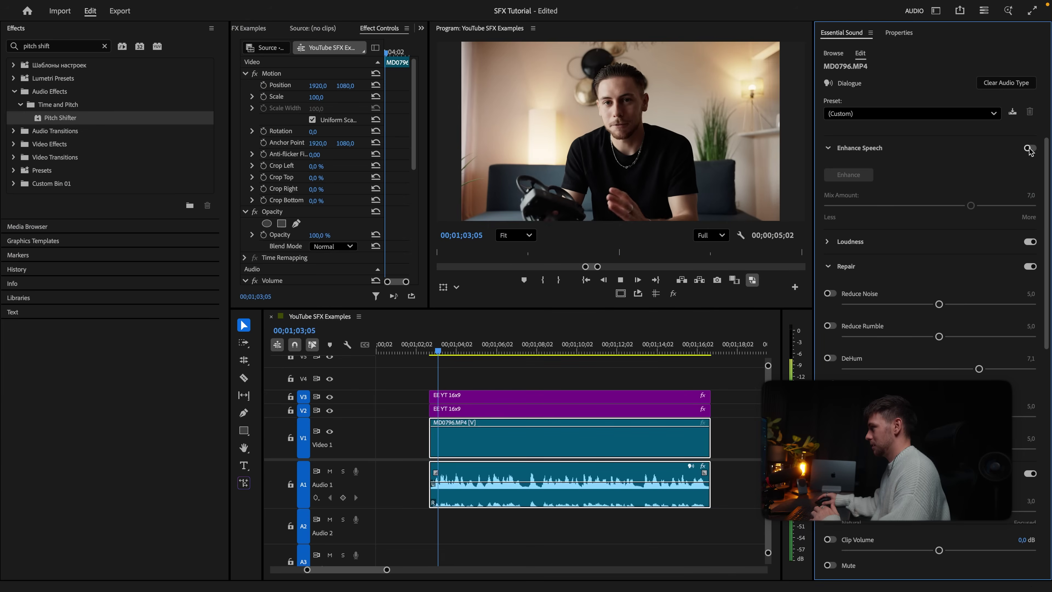
{"action": "key", "text": "space"}
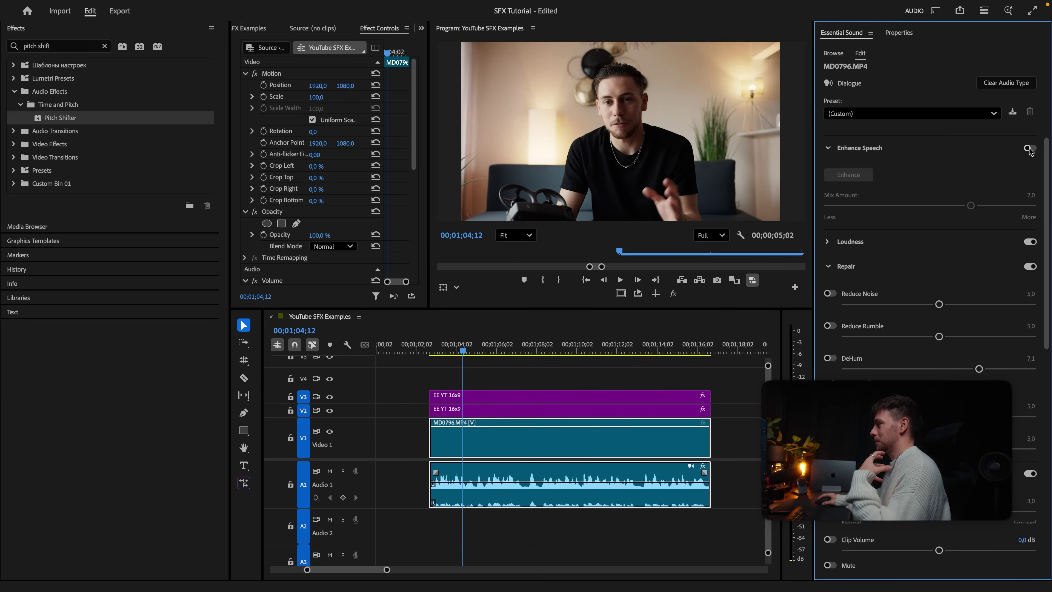
- Re-enable Enhance Speech, play it, and drag Mix Amount nearly to Less
{"action": "left_click", "coordinate": [1028, 149]}
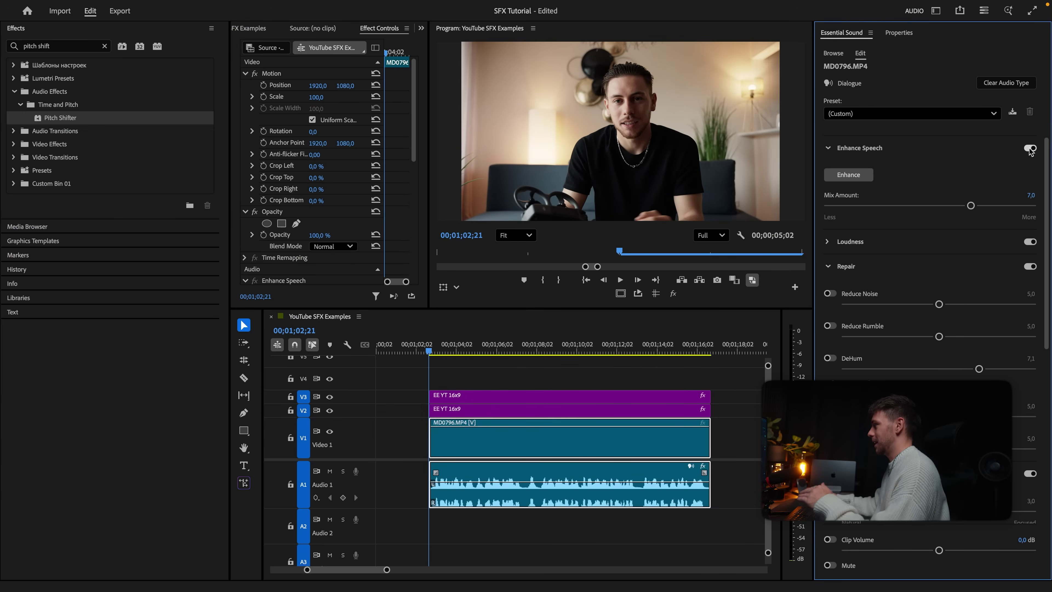
{"action": "key", "text": "space"}
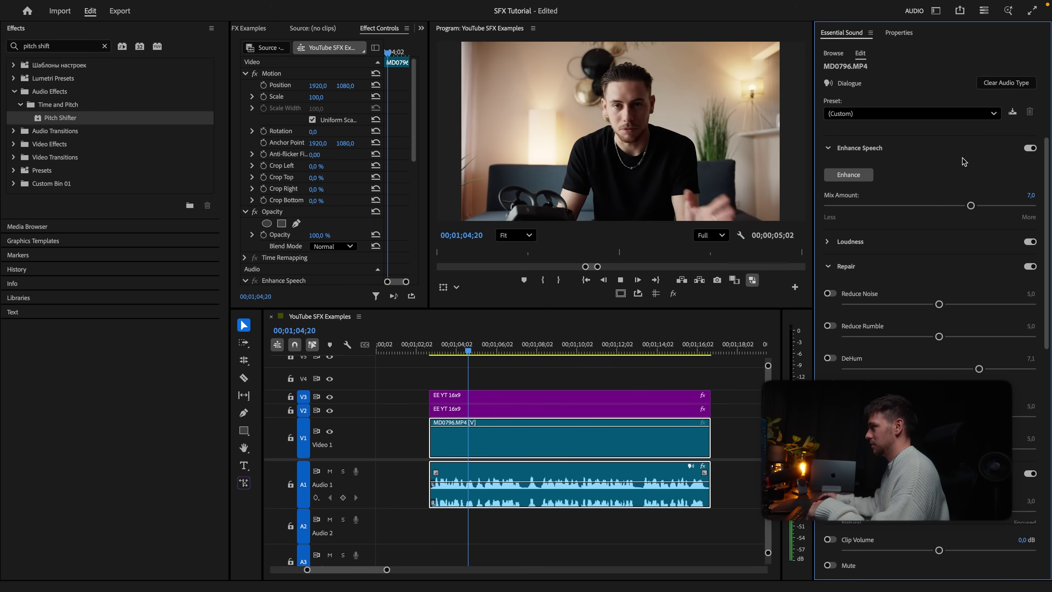
{"action": "key", "text": "space"}
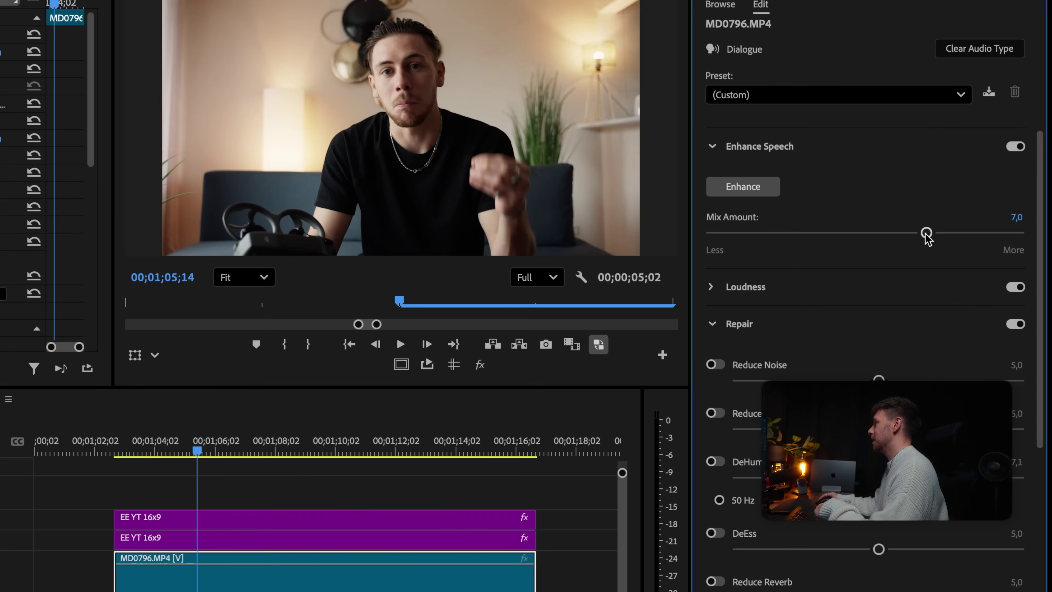
{"action": "left_click_drag", "start_coordinate": [970, 206], "coordinate": [934, 212]}
{"action": "left_click_drag", "start_coordinate": [869, 237], "coordinate": [711, 232]}
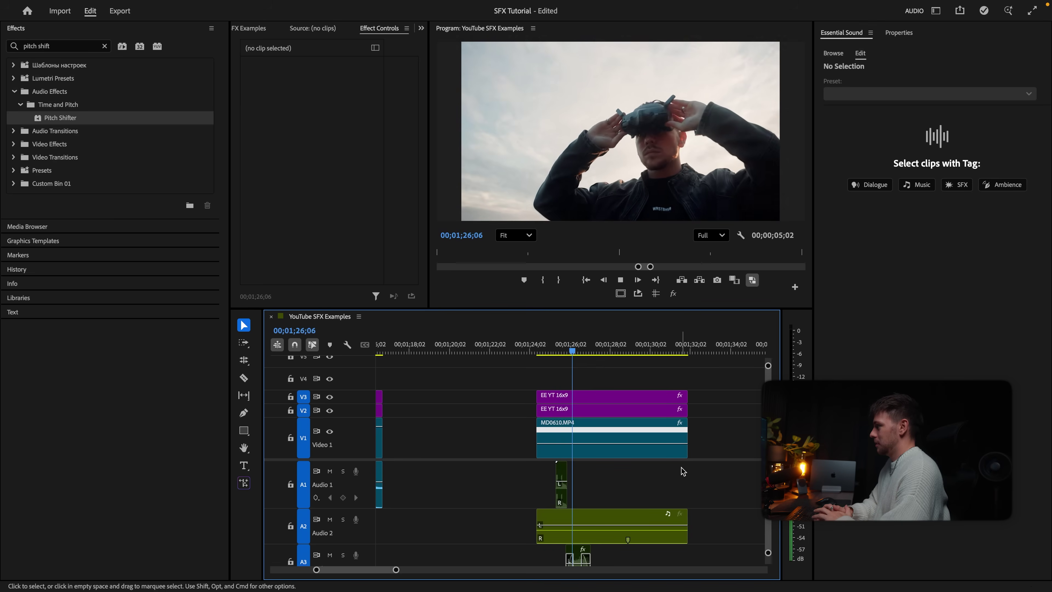
- Split the Audio 2 music clip just before the cut point near 1;25;27
{"action": "left_click", "coordinate": [592, 352]}
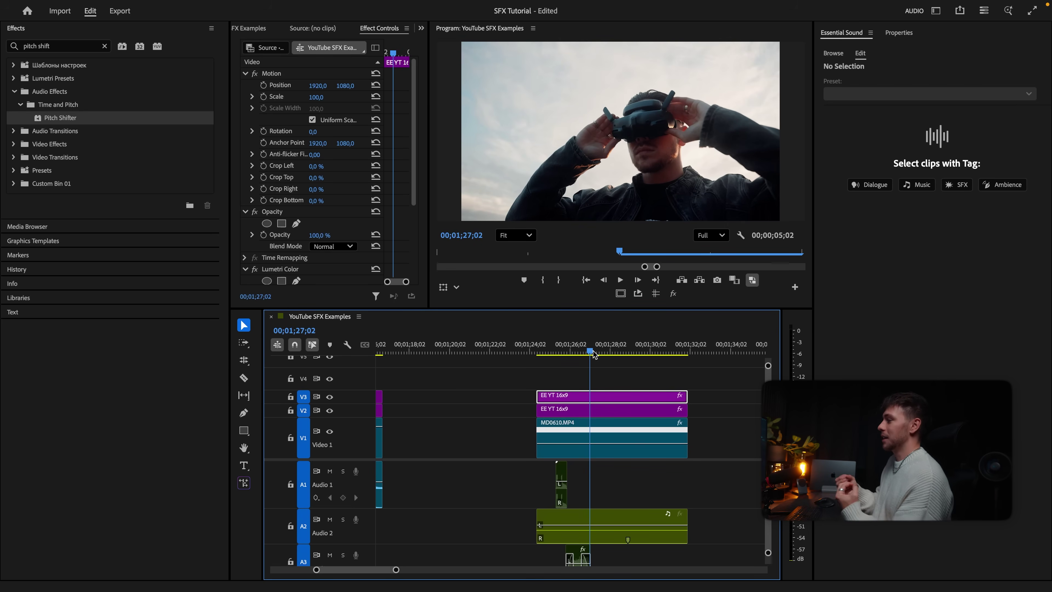
{"action": "key", "text": "j"}
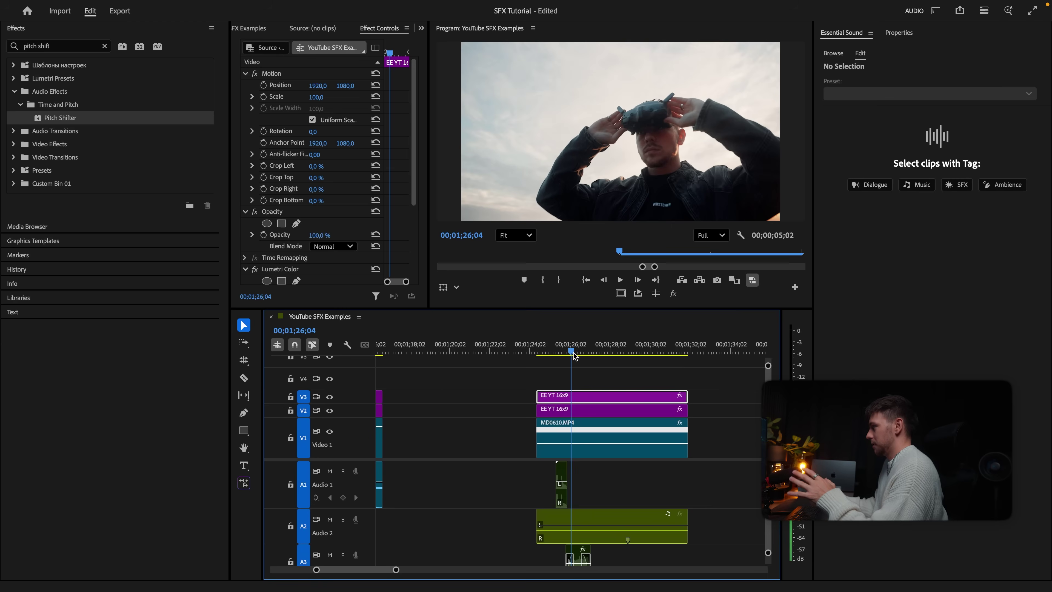
{"action": "key", "text": "k"}
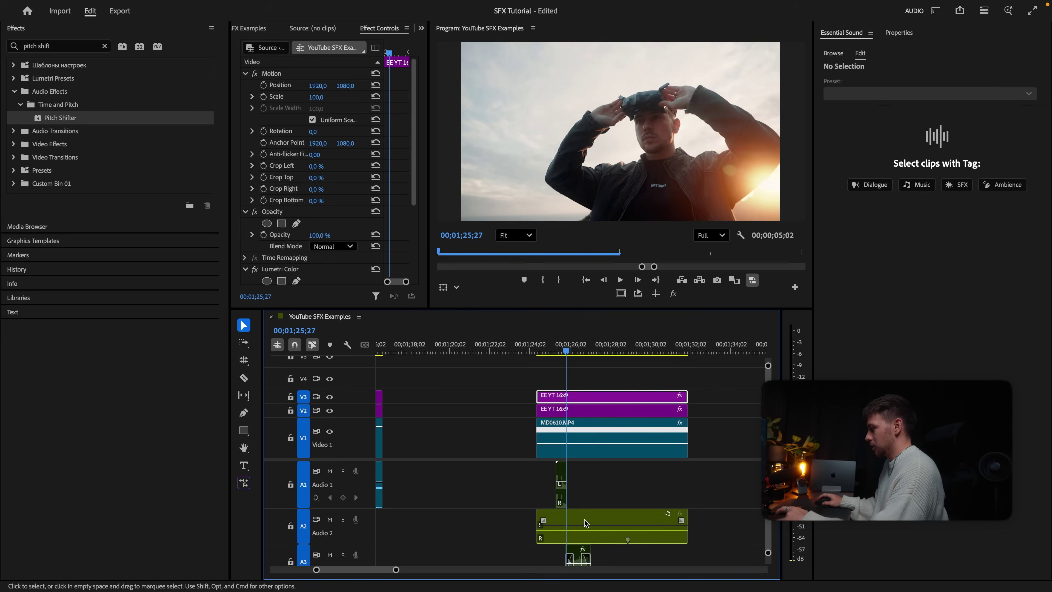
{"action": "left_click", "coordinate": [584, 520]}
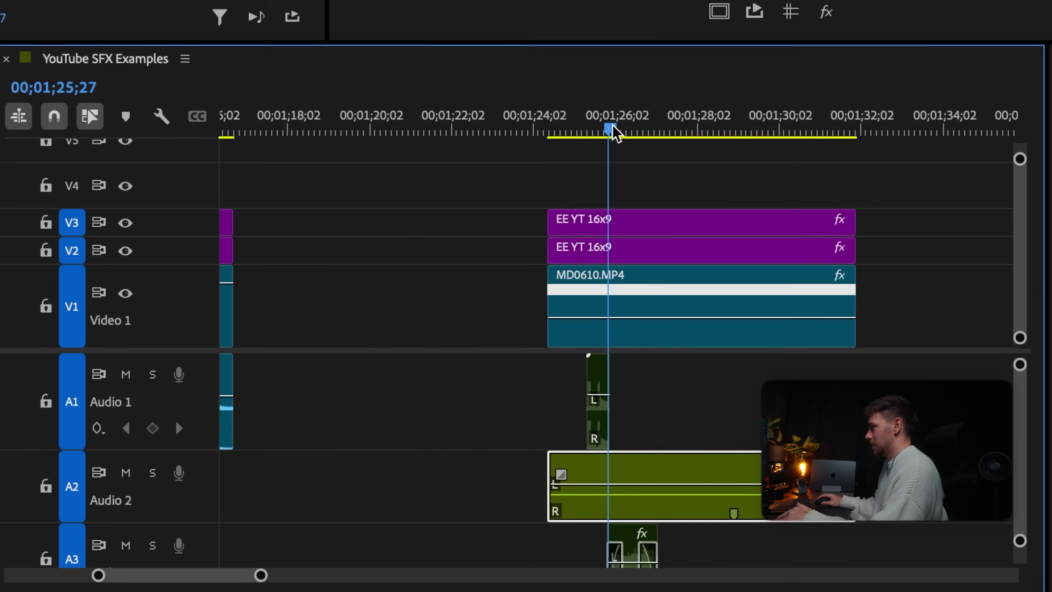
{"action": "left_click", "coordinate": [569, 350]}
{"action": "key", "text": "ctrl+k"}
- Give the later music piece a Lowpass filter with 500 Hz cutoff, bypassing it once to compare
{"action": "left_click", "coordinate": [669, 477]}
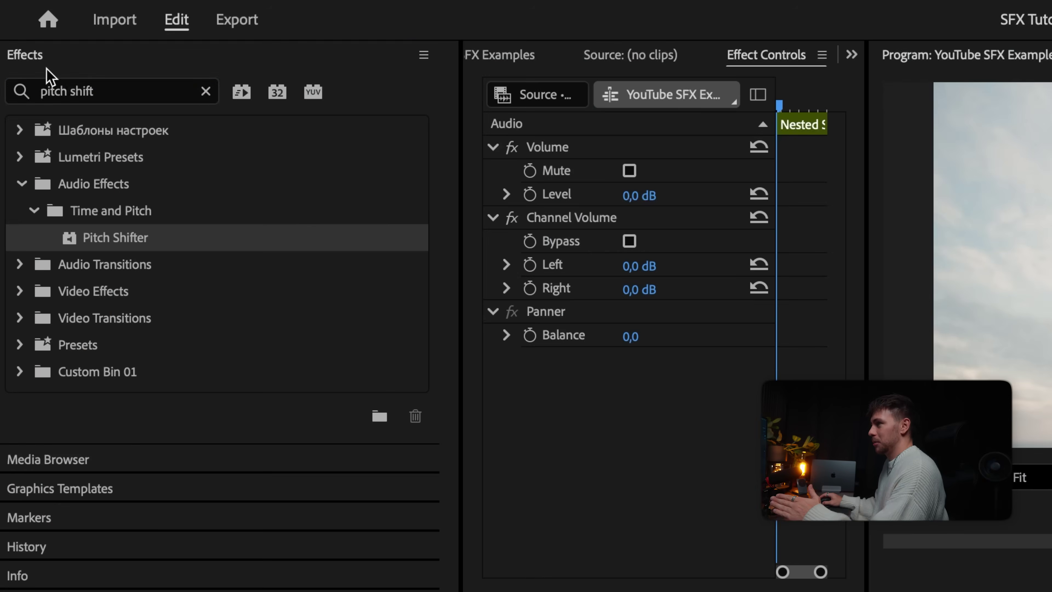
{"action": "left_click", "coordinate": [78, 92]}
{"action": "key", "text": "super+a"}
{"action": "type", "text": "low"}
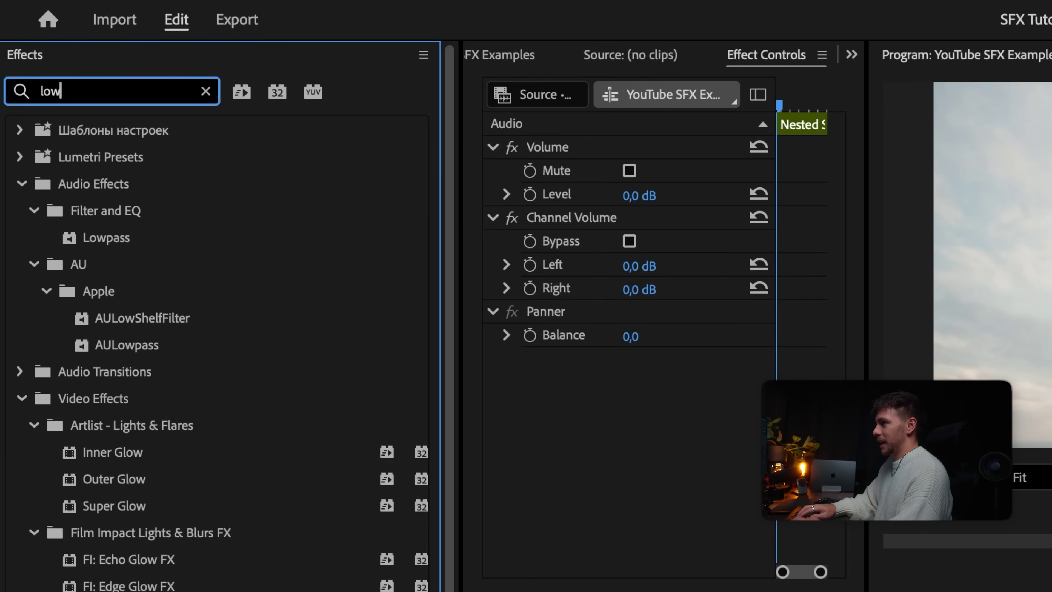
{"action": "type", "text": "pass"}
{"action": "left_click_drag", "start_coordinate": [93, 248], "coordinate": [533, 500]}
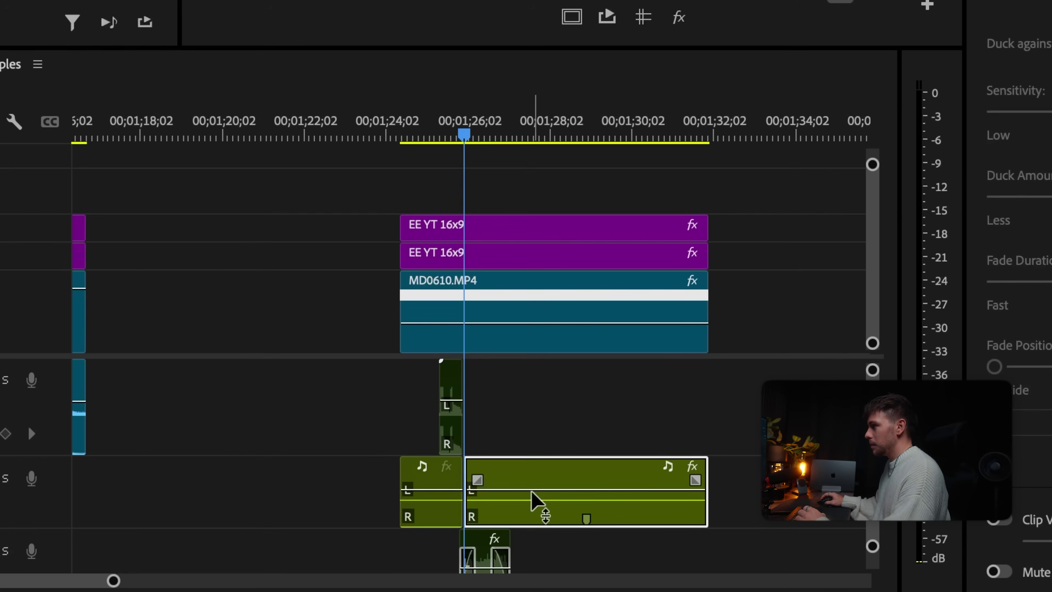
{"action": "left_click", "coordinate": [381, 253]}
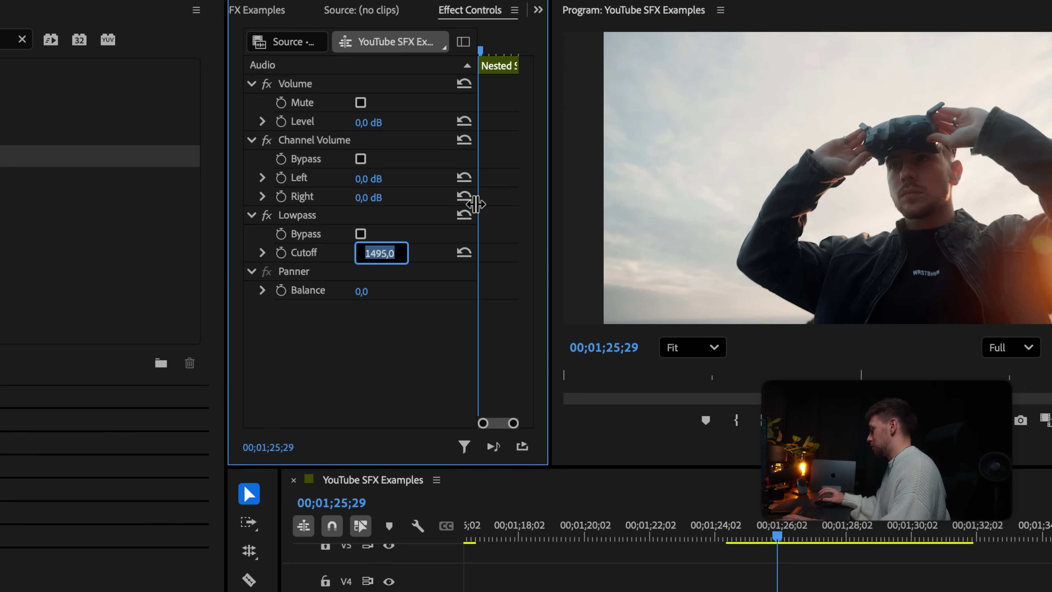
{"action": "type", "text": "500"}
{"action": "key", "text": "Return"}
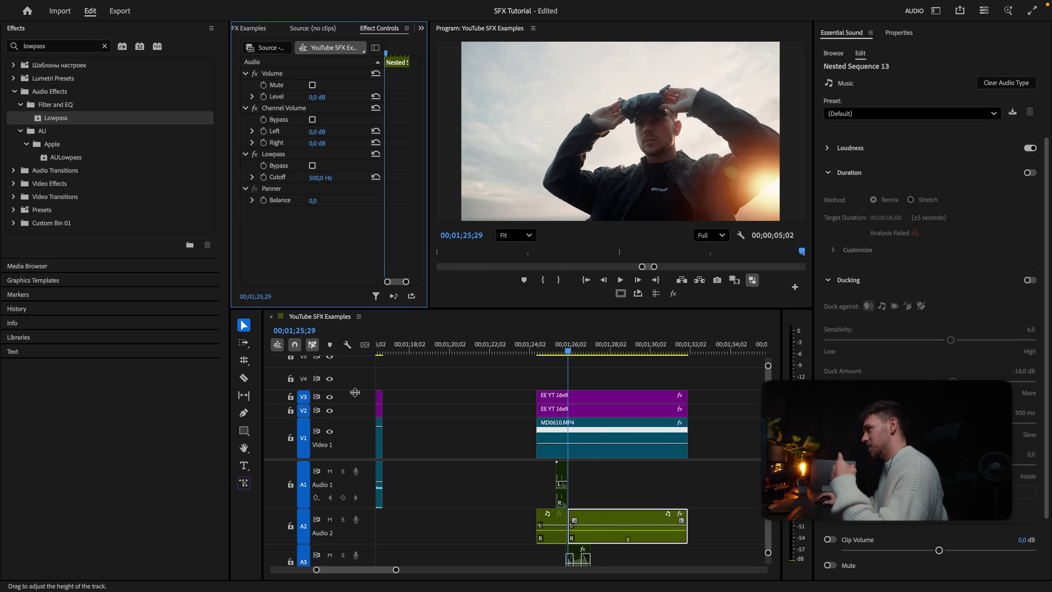
{"action": "left_click", "coordinate": [254, 154]}
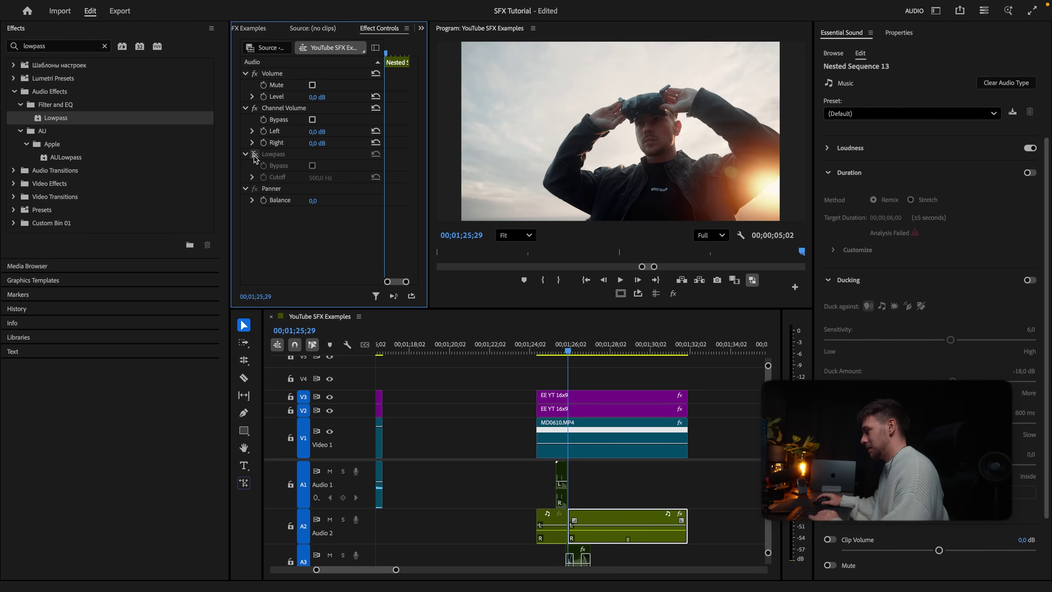
{"action": "left_click", "coordinate": [255, 156]}
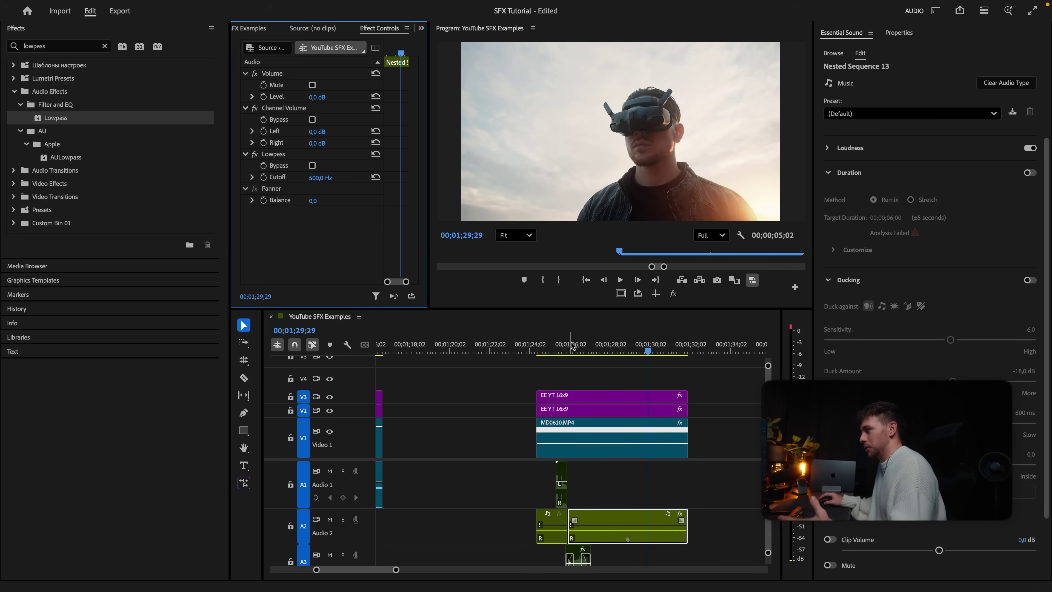
- Crossfade the two music pieces and play back the muffled transition
{"action": "left_click_drag", "start_coordinate": [575, 519], "coordinate": [600, 502]}
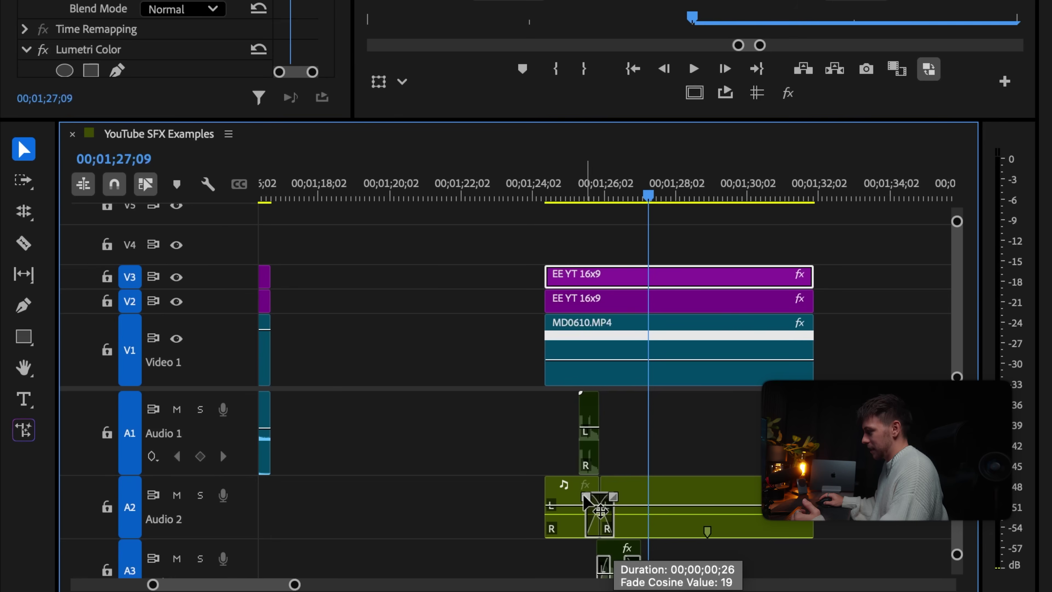
{"action": "left_click", "coordinate": [570, 194]}
{"action": "key", "text": "space"}
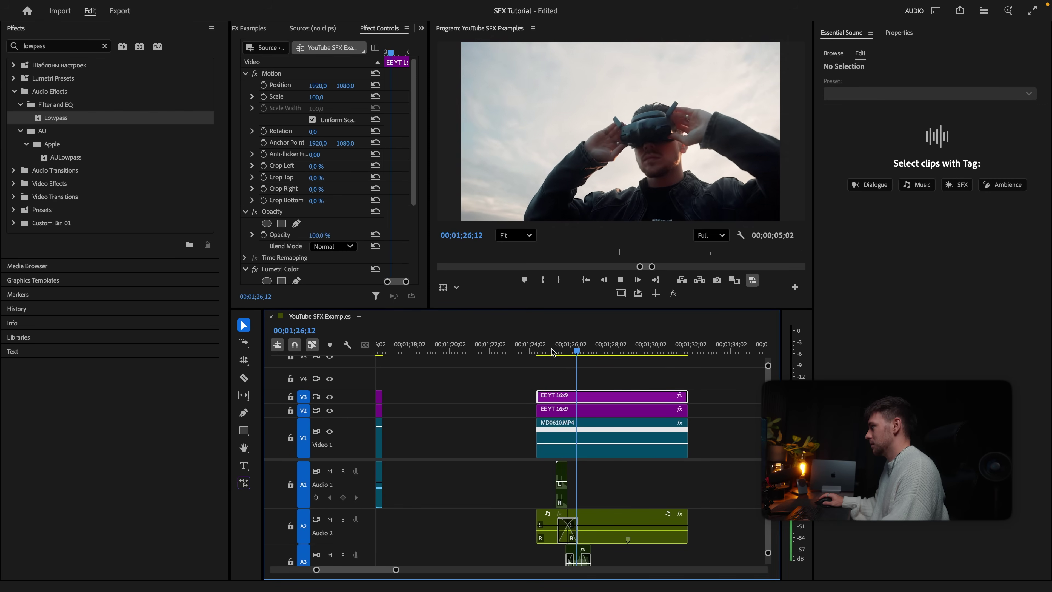
{"action": "left_click", "coordinate": [556, 351]}
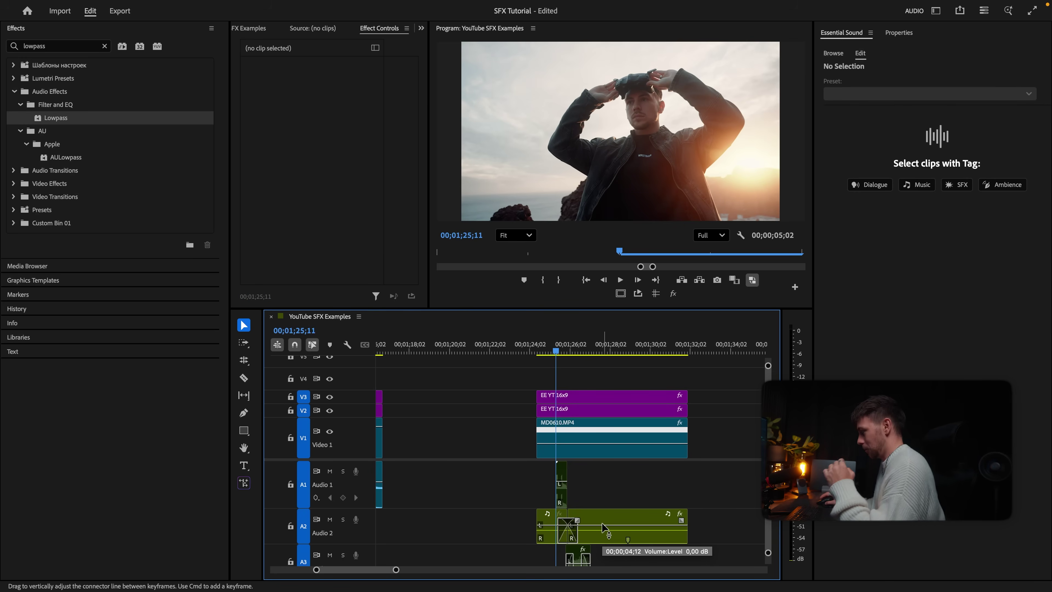
- Try raising the Audio 2 music volume, undo it, replay the transition, and save
{"action": "left_click_drag", "start_coordinate": [604, 528], "coordinate": [604, 524]}
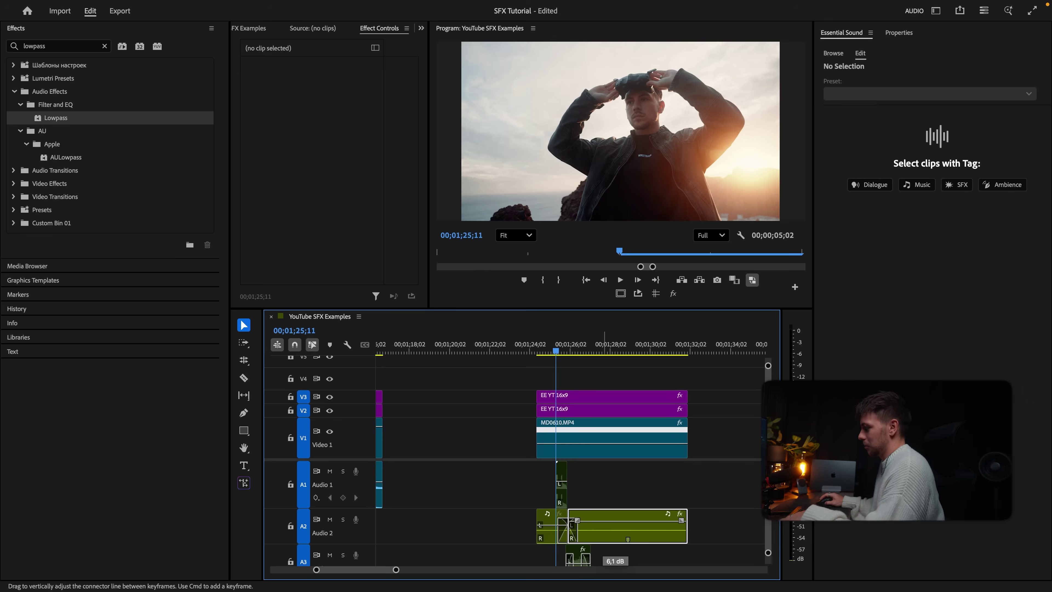
{"action": "key", "text": "super+z"}
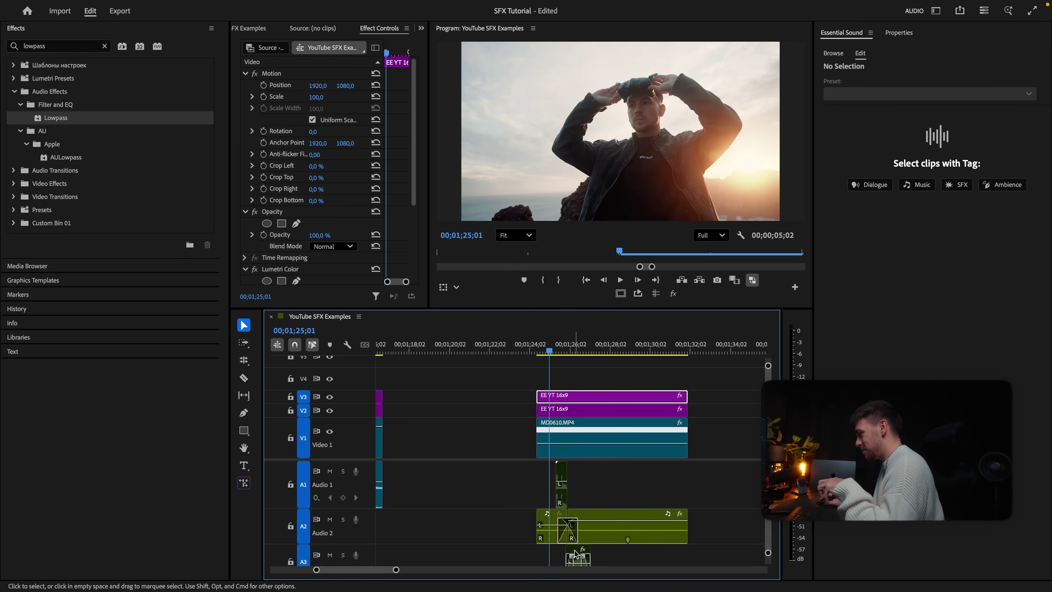
{"action": "key", "text": "="}
{"action": "key", "text": "space"}
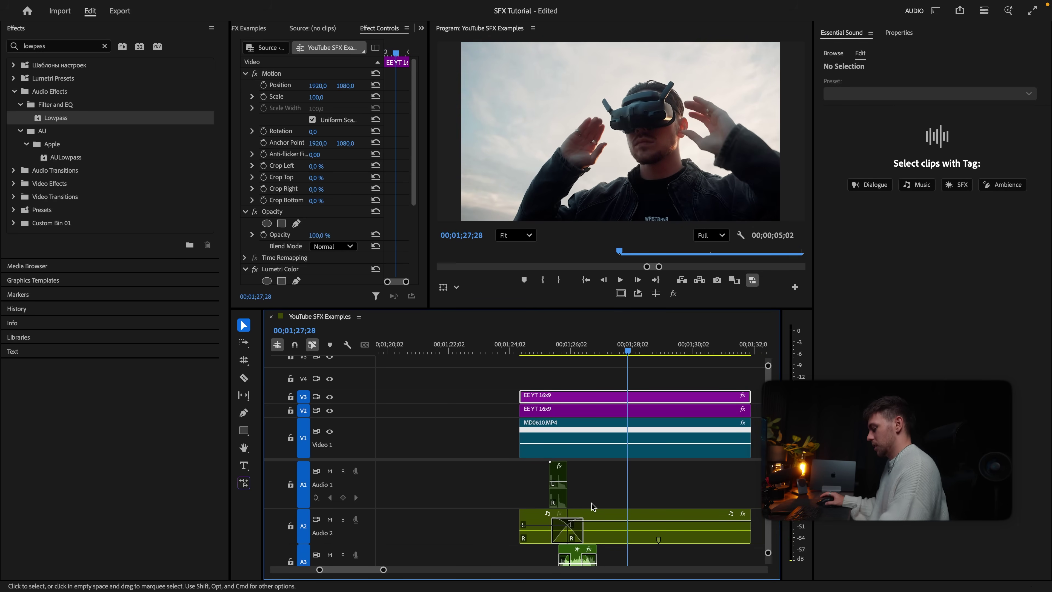
{"action": "key", "text": "super+s"}
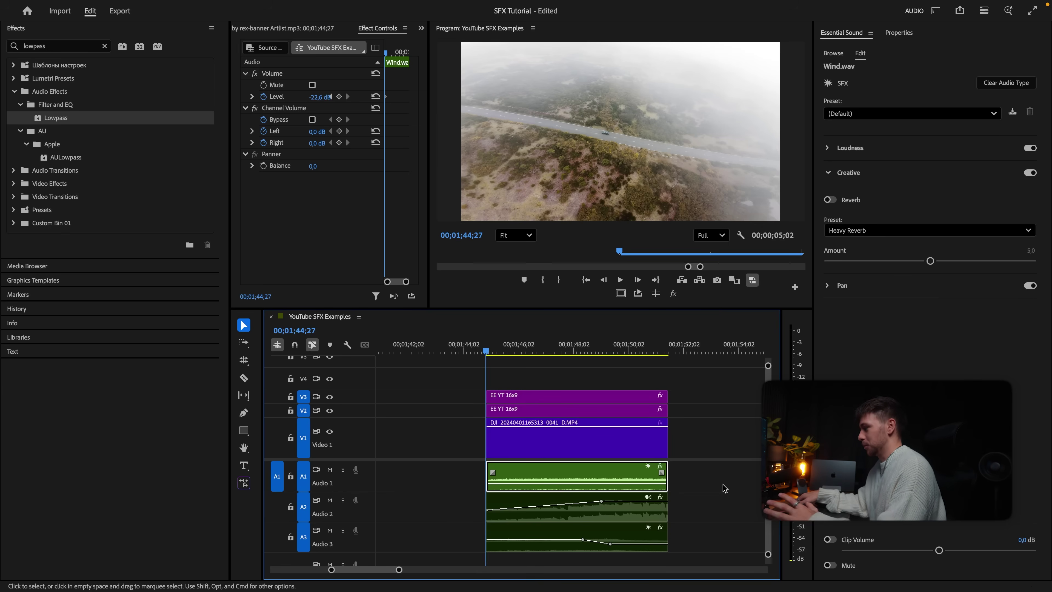
- Play the slow-motion foggy road drone shot with its wind and music, then return to its start
{"action": "key", "text": "space"}
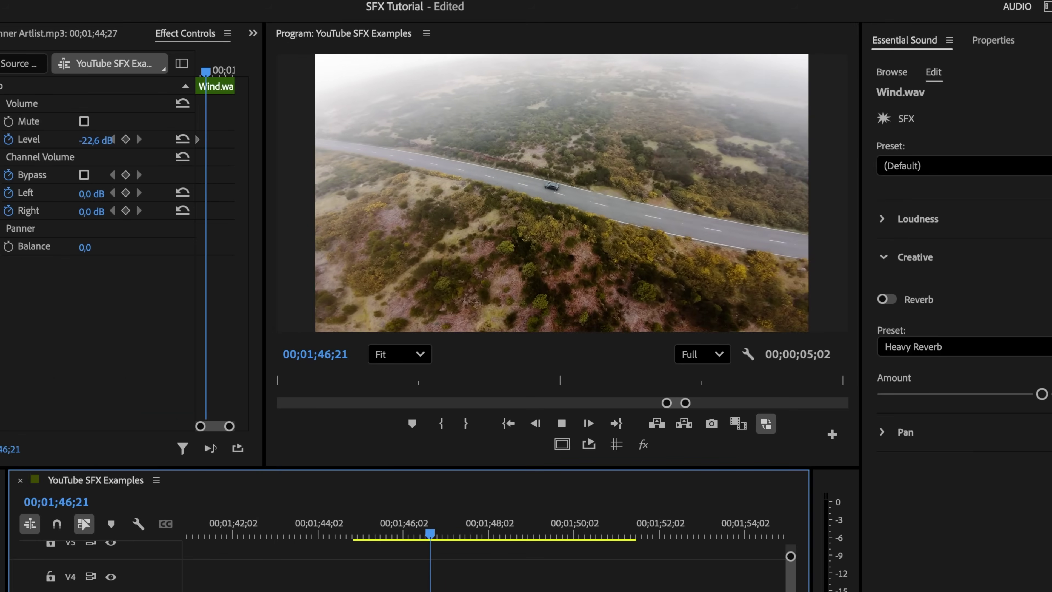
{"action": "key", "text": "space"}
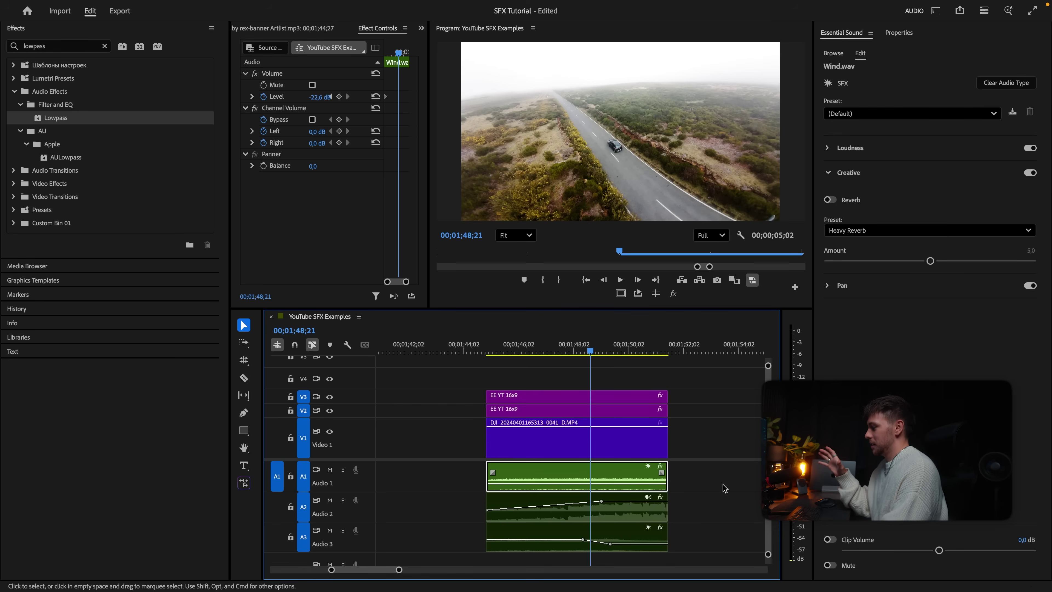
{"action": "key", "text": "Up"}
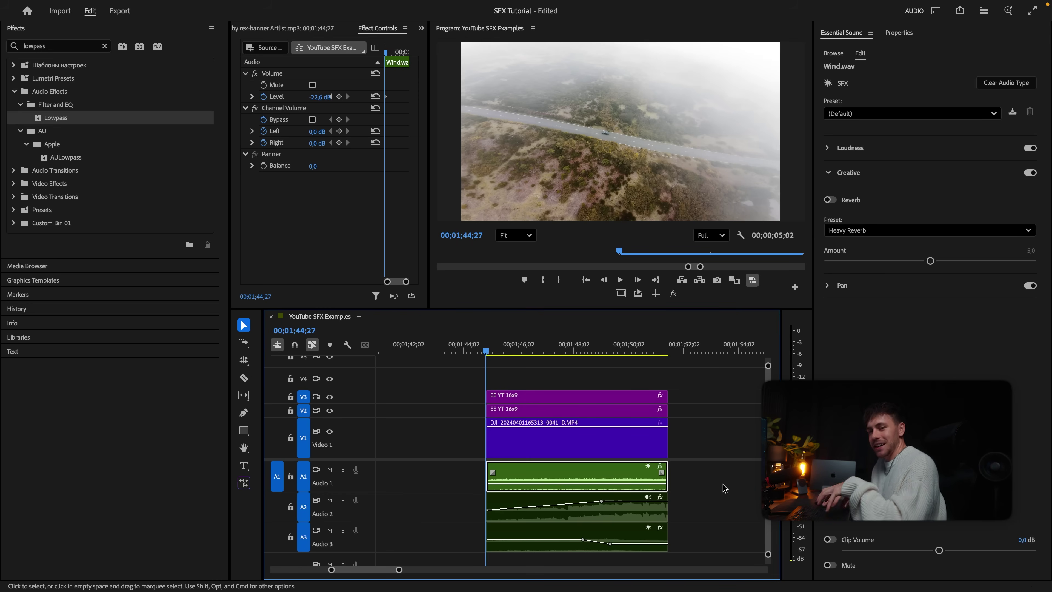
- Select the easy-money music clip on Audio 2 and preview it from the start
{"action": "left_click", "coordinate": [716, 514]}
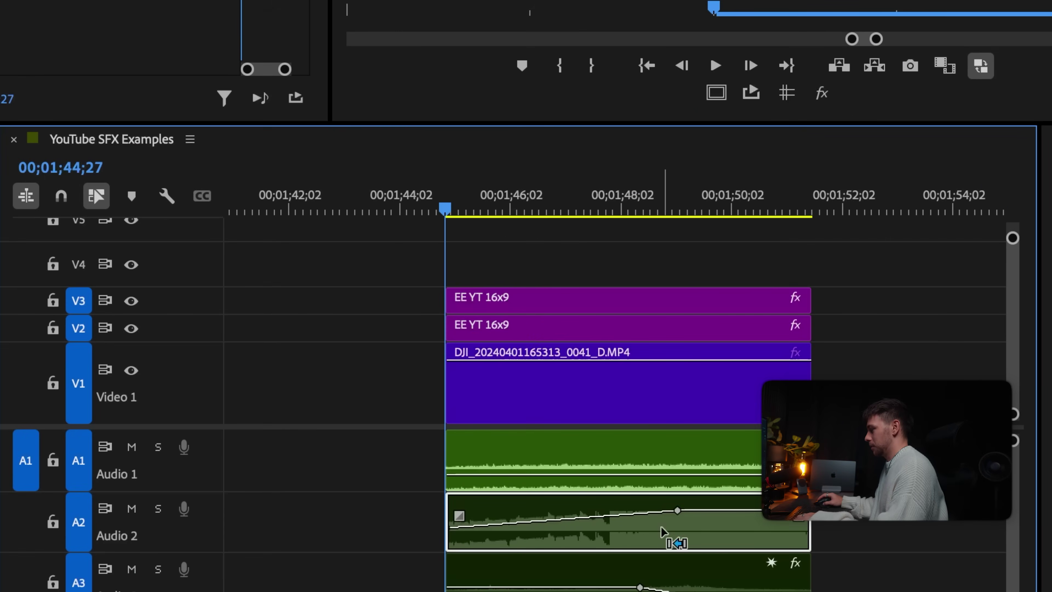
{"action": "left_click", "coordinate": [593, 510]}
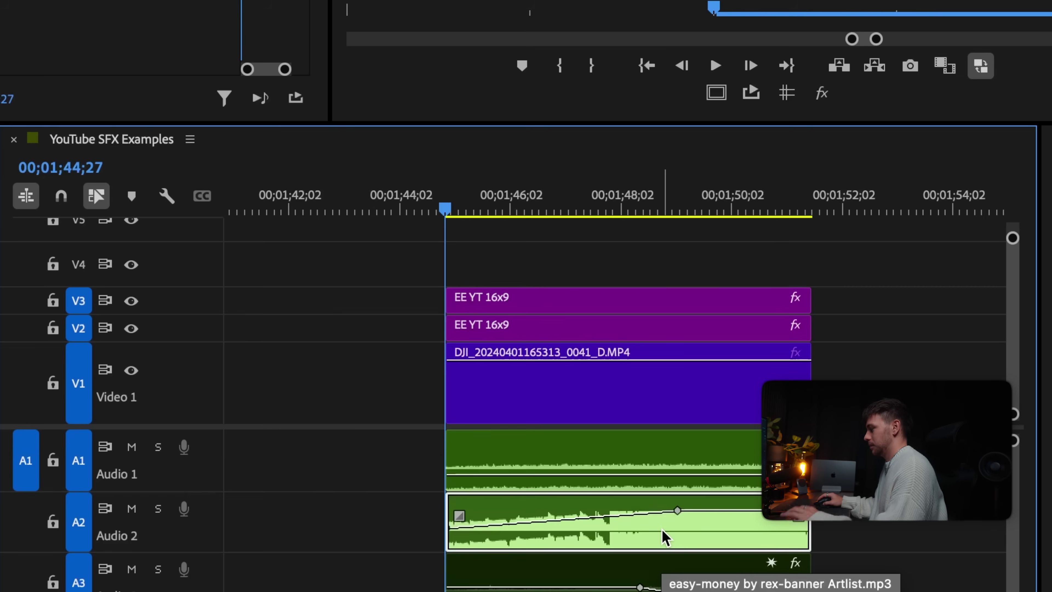
{"action": "key", "text": "space"}
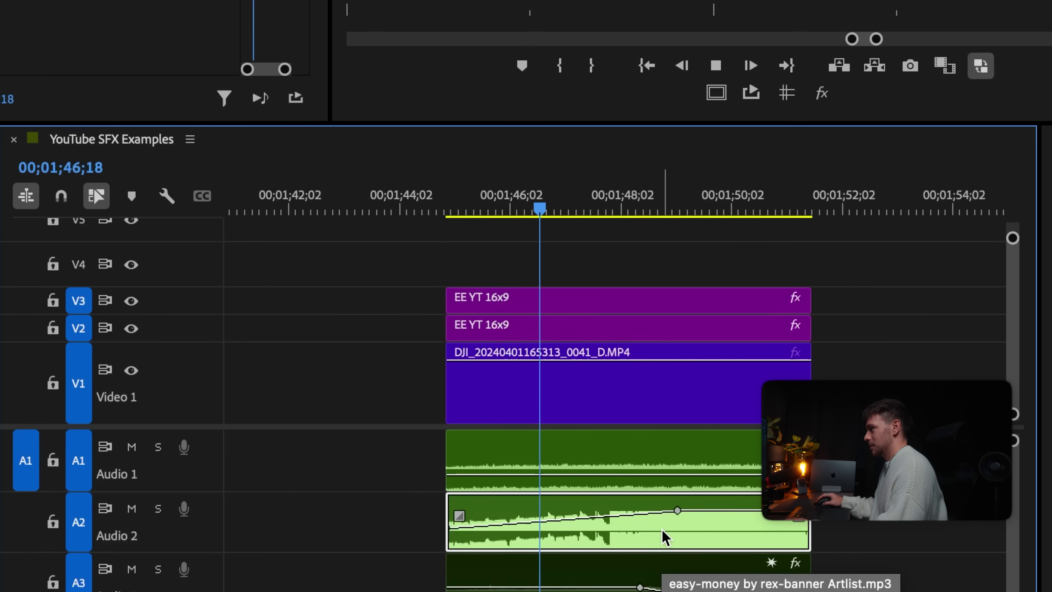
{"action": "key", "text": "space"}
{"action": "key", "text": "Up"}
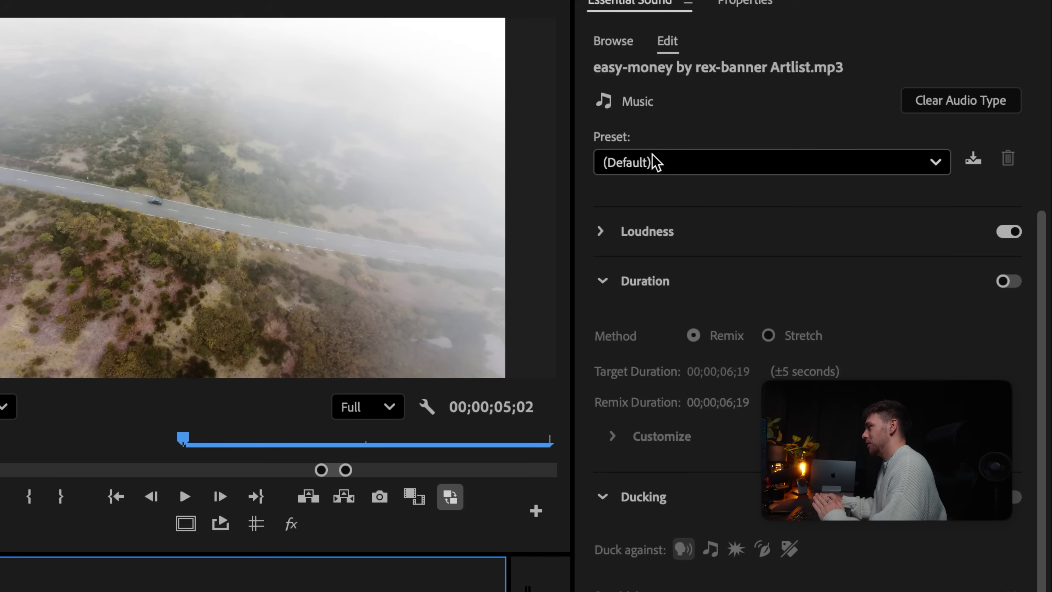
- Clear the music clip's audio type and apply the Dialogue 'From the Radio' preset
{"action": "left_click", "coordinate": [651, 162]}
{"action": "left_click", "coordinate": [660, 121]}
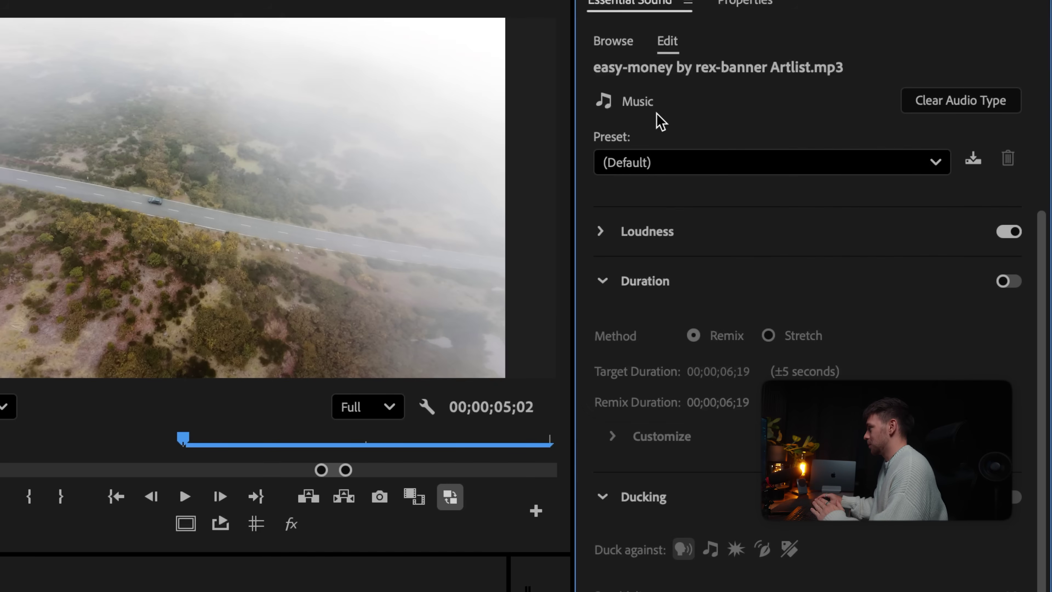
{"action": "left_click", "coordinate": [934, 109]}
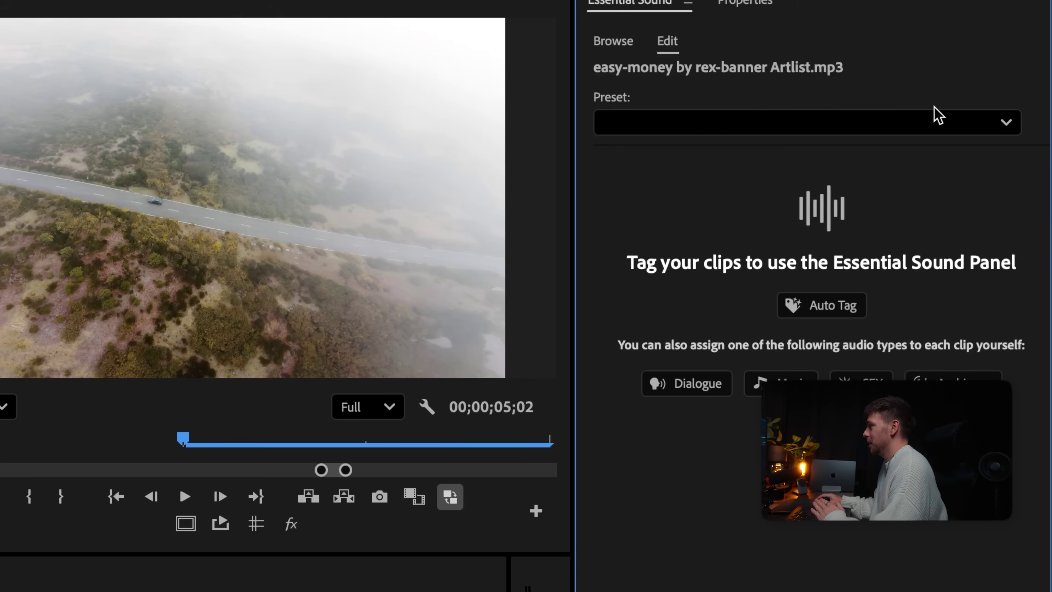
{"action": "left_click", "coordinate": [765, 123]}
{"action": "mouse_move", "coordinate": [693, 155]}
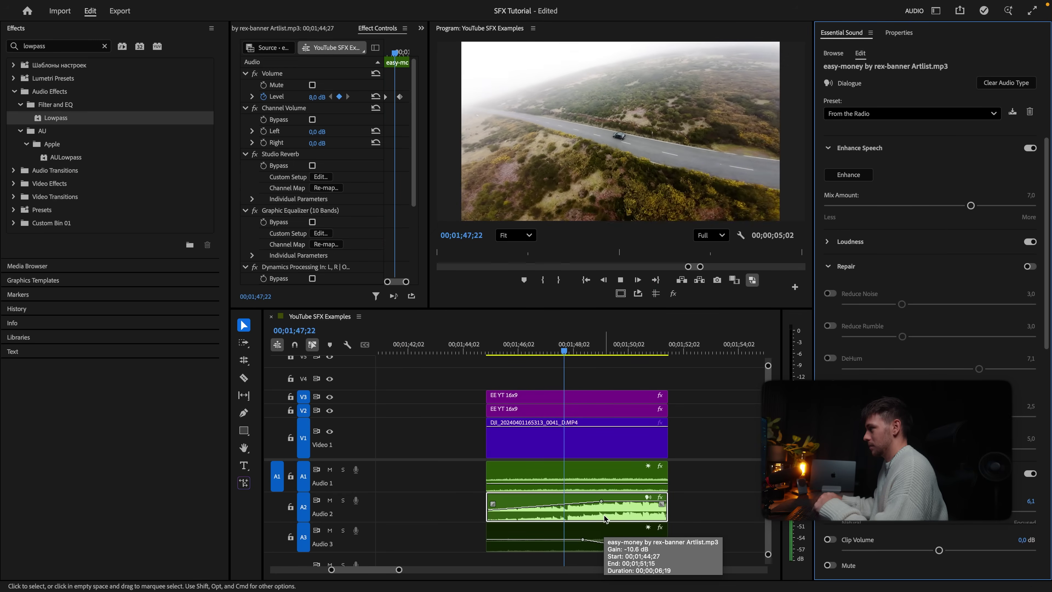
{"action": "key", "text": "space"}
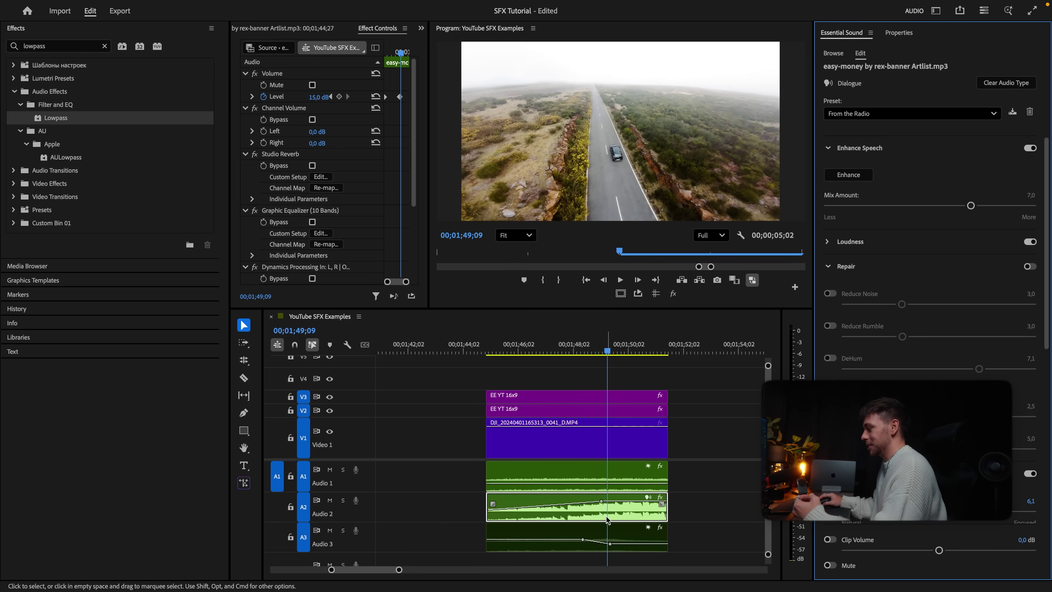
- Re-enable the disabled Car Pass.wav clip on Audio 3 and play the road shot with it
{"action": "key", "text": "Up"}
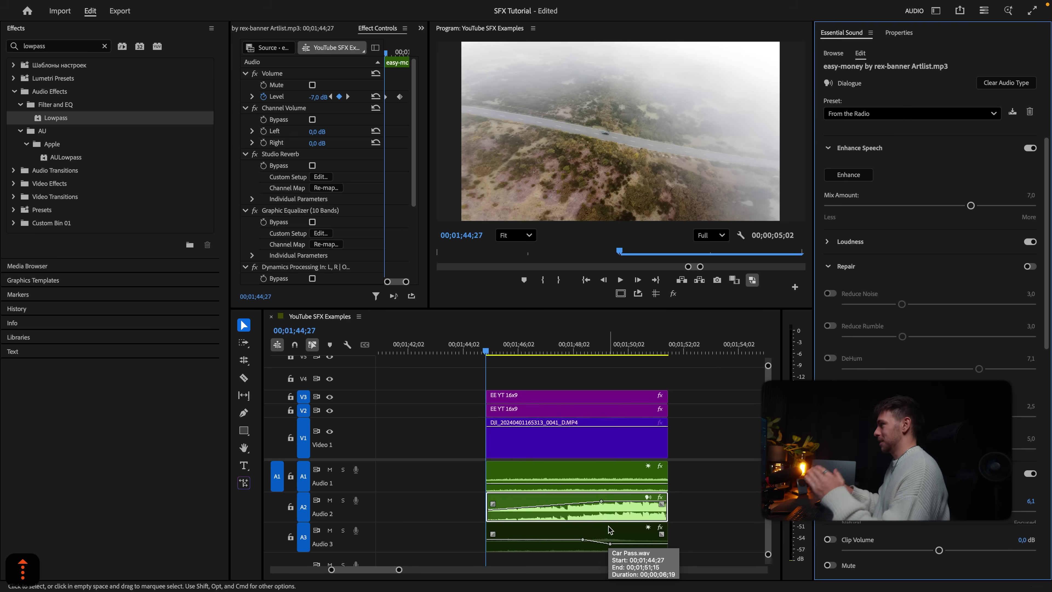
{"action": "left_click", "coordinate": [609, 529]}
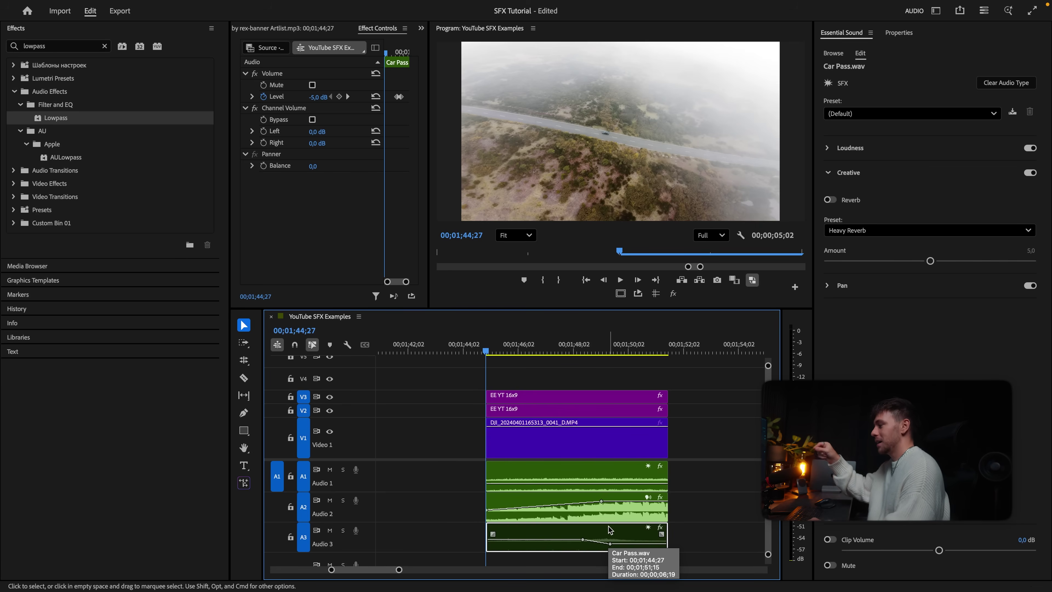
{"action": "key", "text": "shift+super+e"}
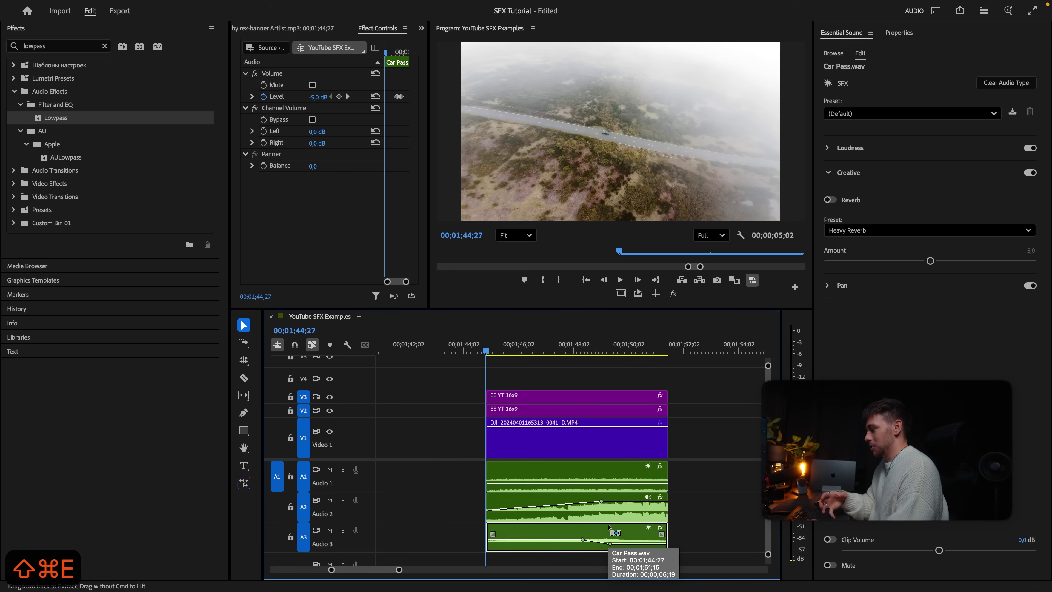
{"action": "key", "text": "space"}
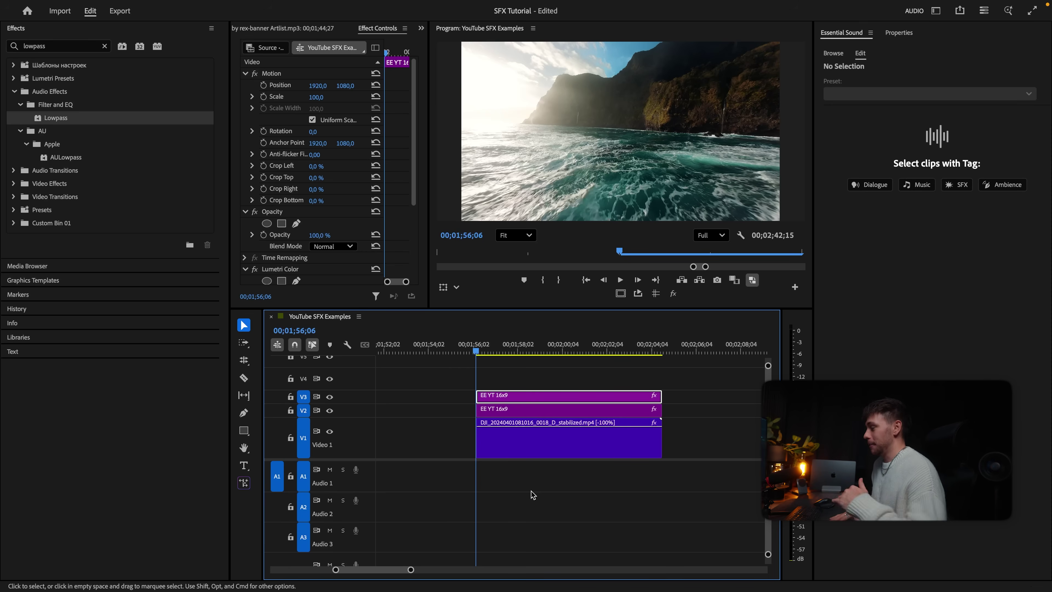
- Play the silent sea-cliff drone shot, then deselect the title clip
{"action": "key", "text": "space"}
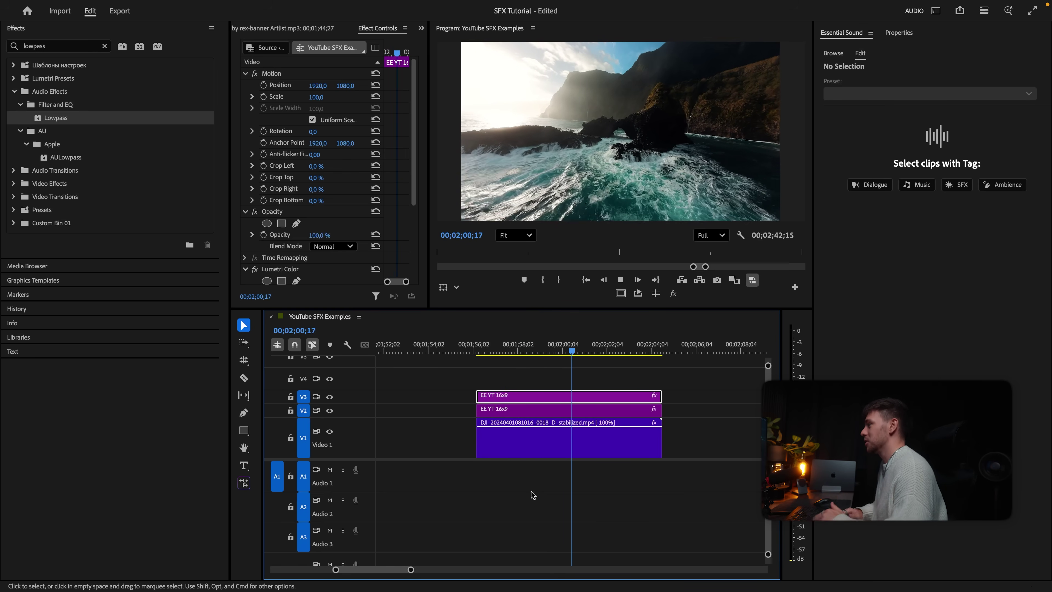
{"action": "key", "text": "space"}
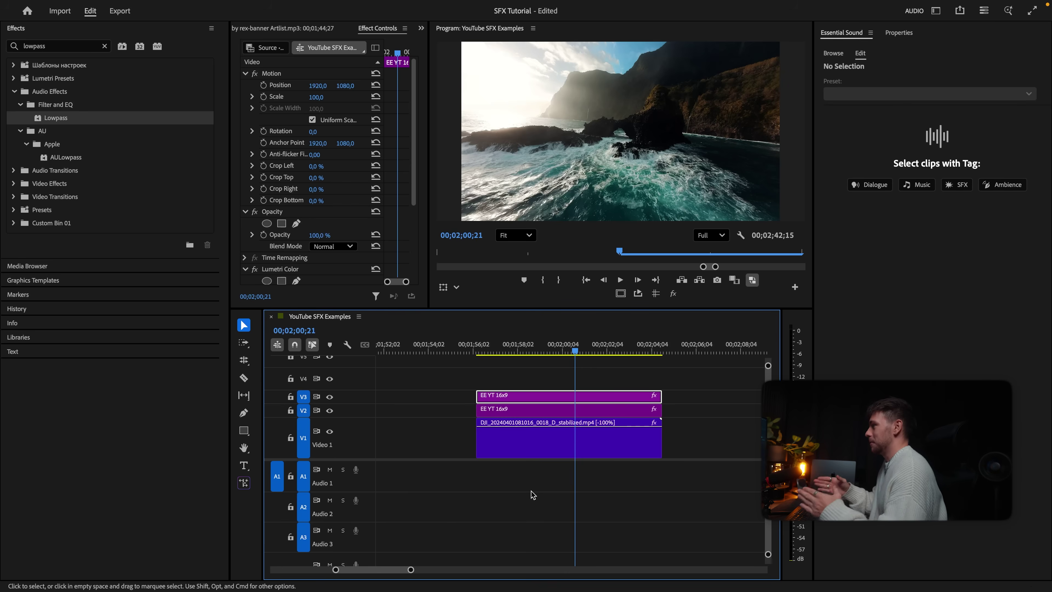
{"action": "left_click", "coordinate": [615, 478]}
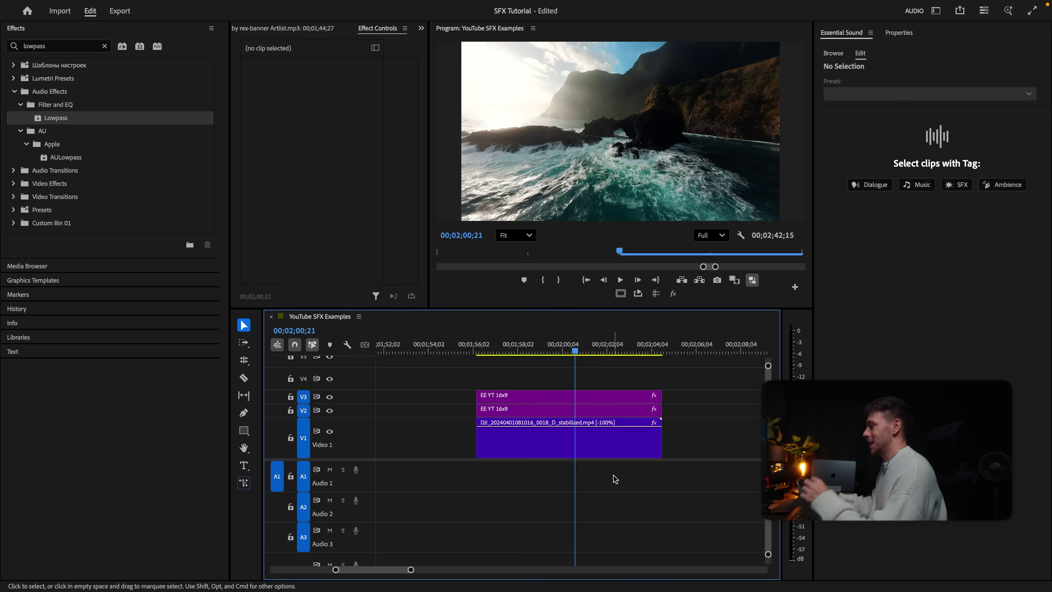
- In Firefly's audio tools, open the sound effect generator and enter 'waves crashing against rocks inside a cave'
{"action": "left_click", "coordinate": [448, 578]}
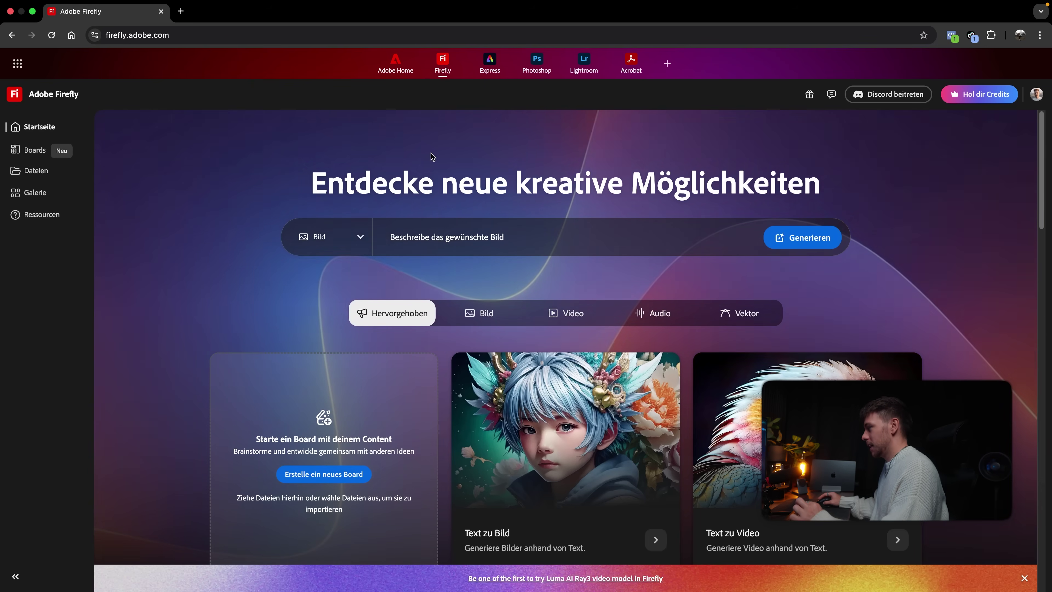
{"action": "left_click", "coordinate": [658, 312]}
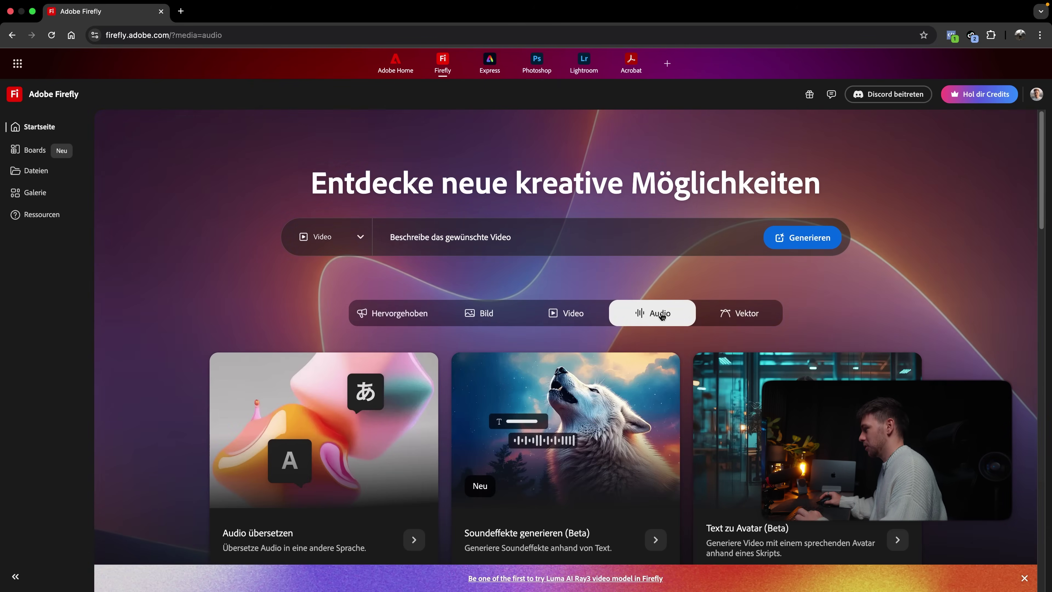
{"action": "scroll", "coordinate": [559, 260], "scroll_direction": "down", "scroll_amount": 5}
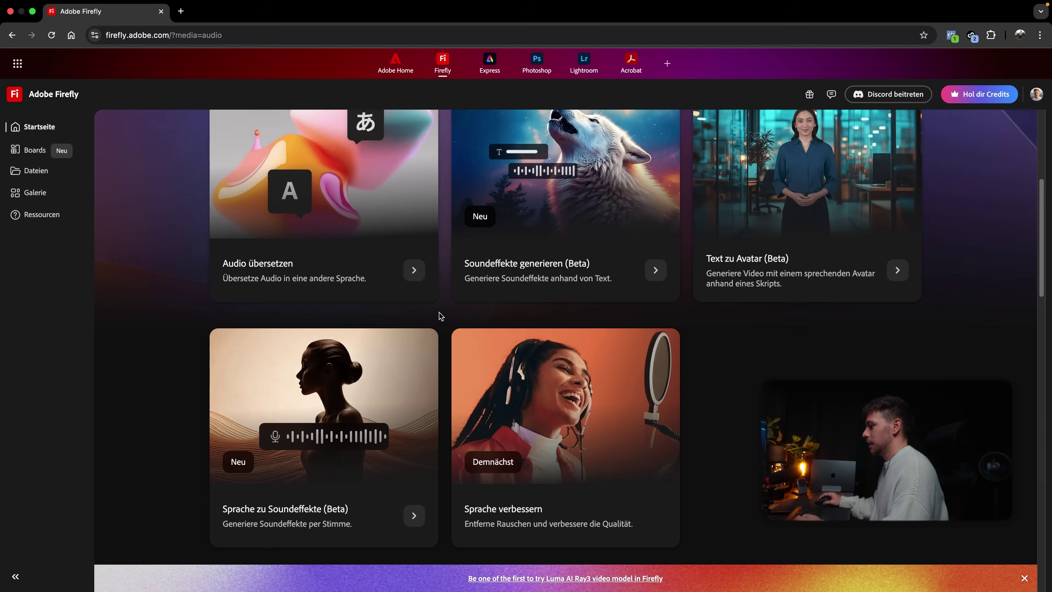
{"action": "left_click", "coordinate": [315, 432]}
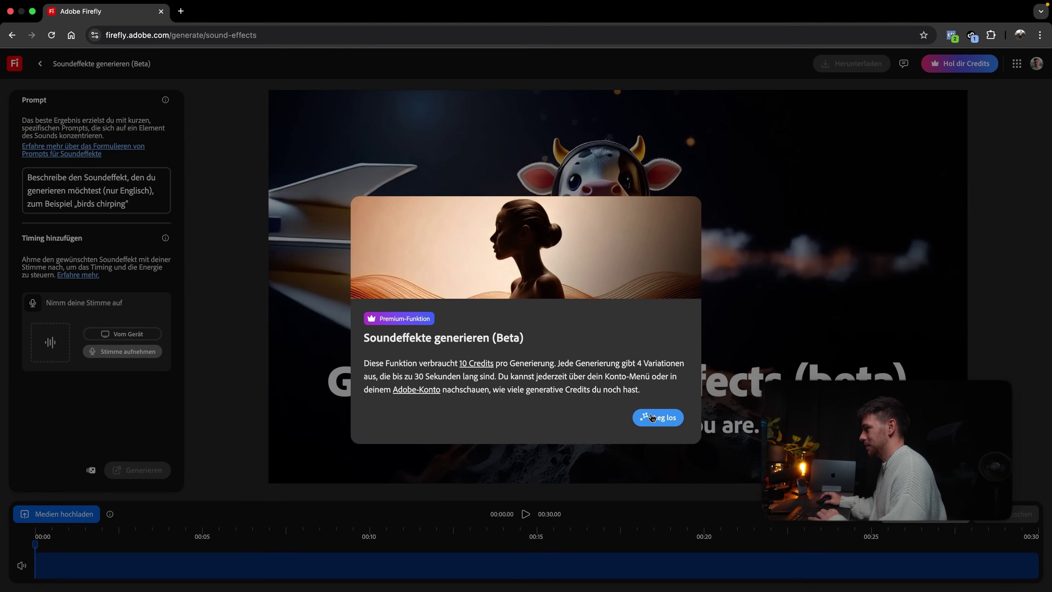
{"action": "left_click", "coordinate": [655, 418]}
{"action": "left_click", "coordinate": [46, 191]}
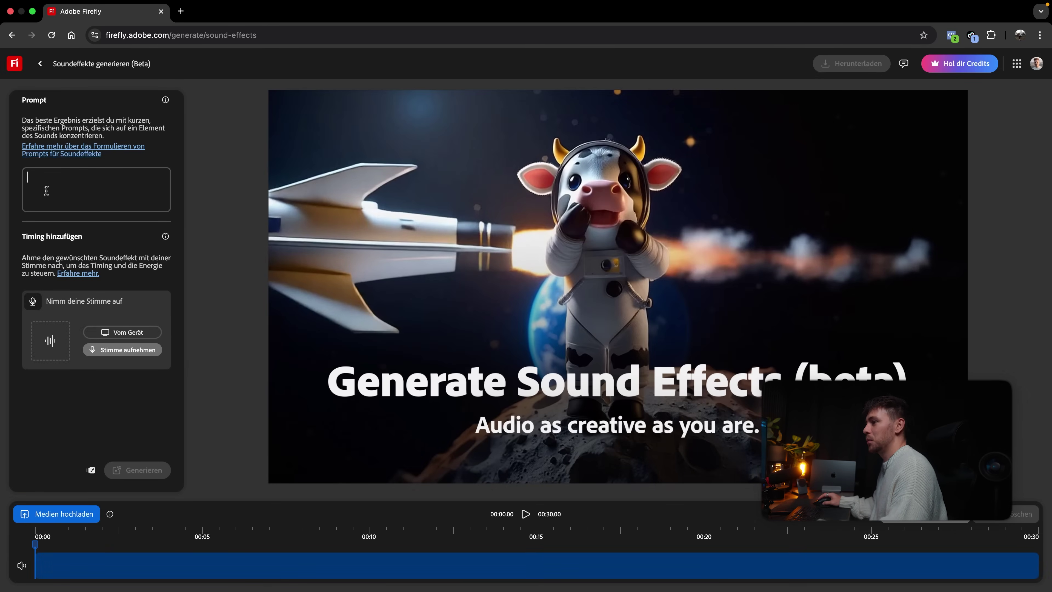
{"action": "type", "text": "wa"}
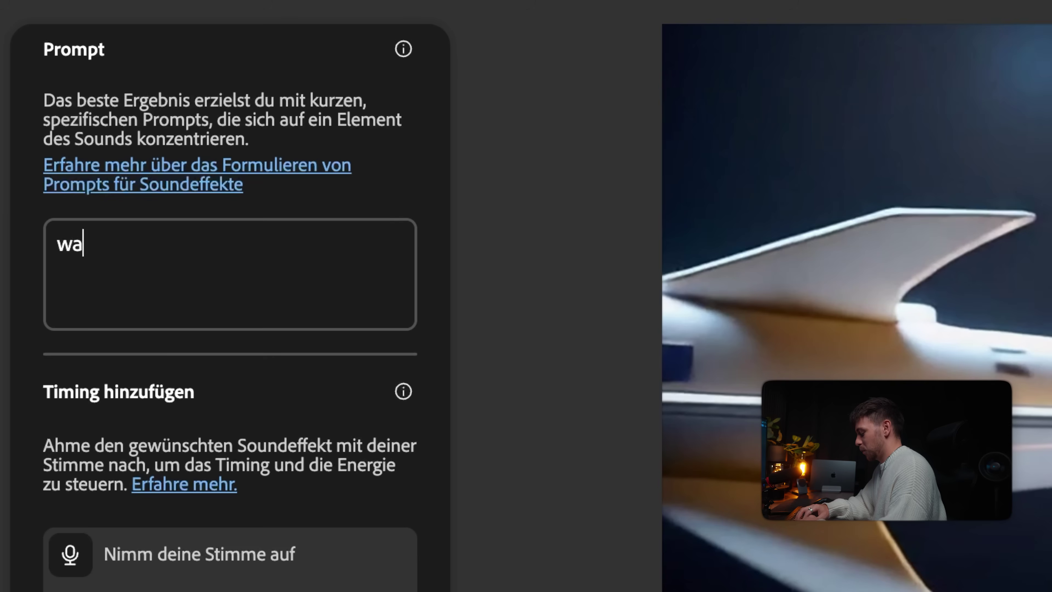
{"action": "type", "text": "ves crashing against rocks inside a cave"}
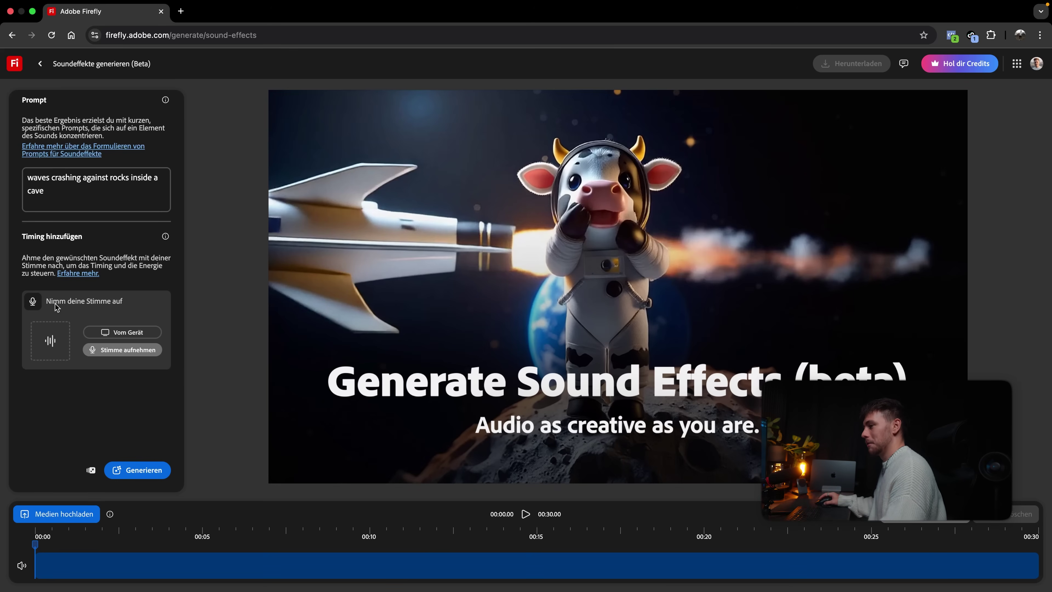
- Replay the shot for timing, then record and review a voice imitation of the waves in Firefly
{"action": "key", "text": "super+Tab"}
{"action": "key", "text": "space"}
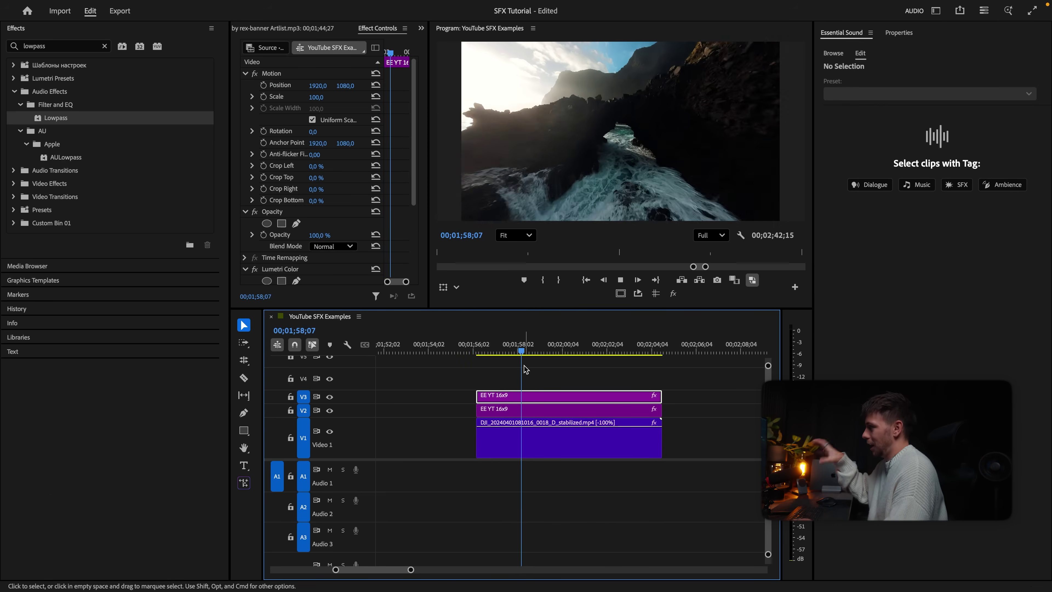
{"action": "key", "text": "super+Tab"}
{"action": "left_click", "coordinate": [131, 349]}
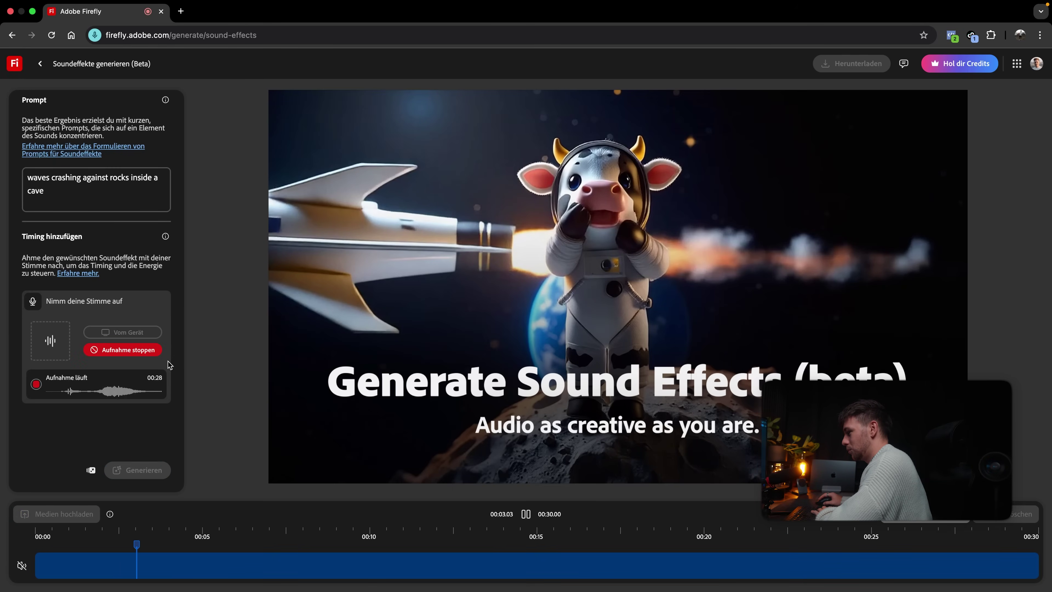
{"action": "left_click", "coordinate": [35, 386]}
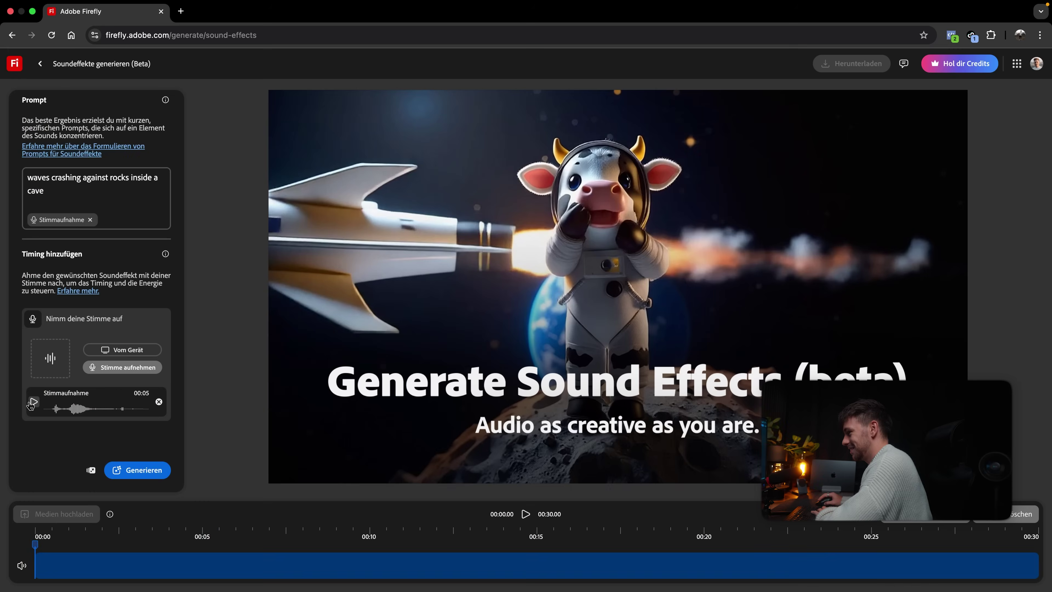
{"action": "left_click", "coordinate": [34, 402]}
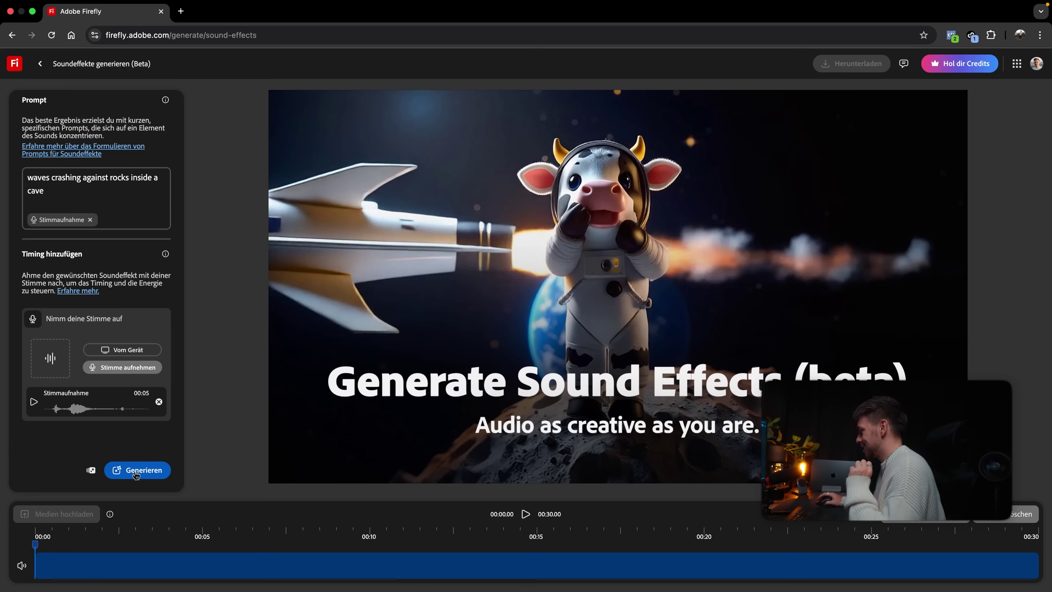
- Generate the sound effect variations and download Variation 4 as a WAV file
{"action": "left_click", "coordinate": [136, 472]}
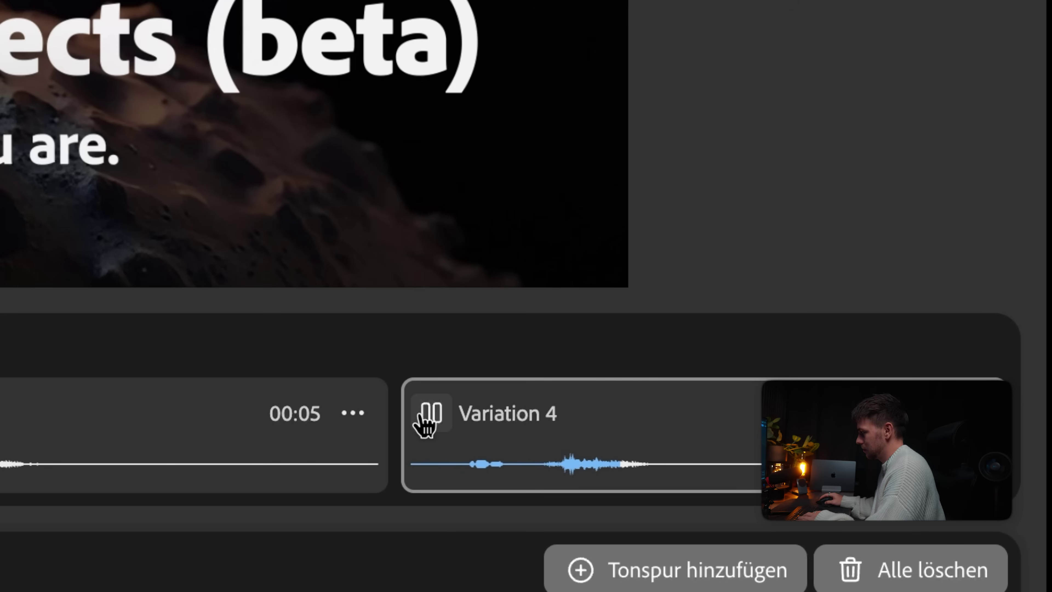
{"action": "left_click", "coordinate": [425, 423]}
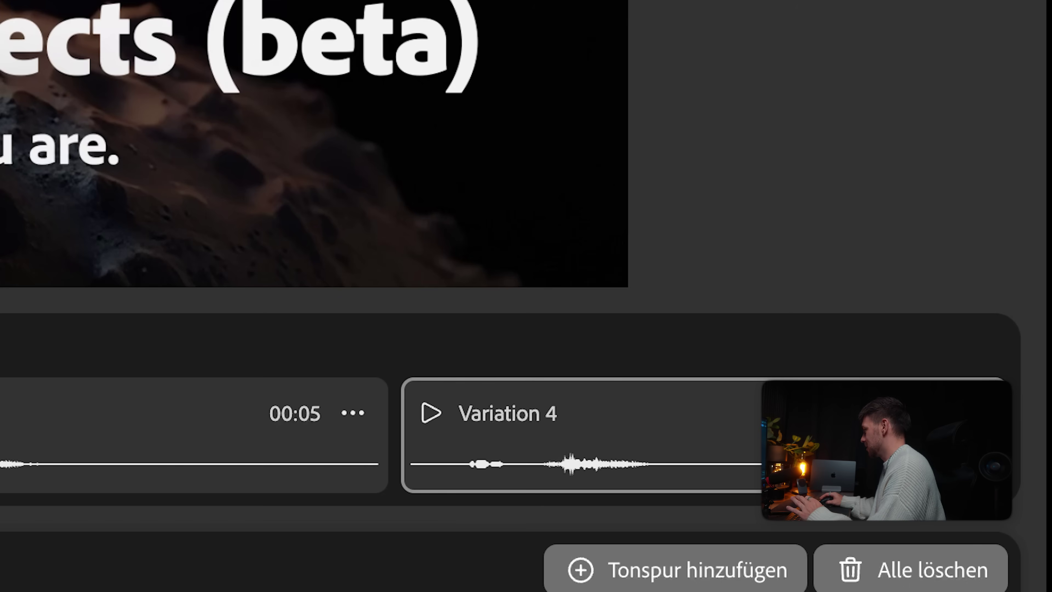
{"action": "left_click", "coordinate": [969, 413]}
{"action": "left_click", "coordinate": [890, 203]}
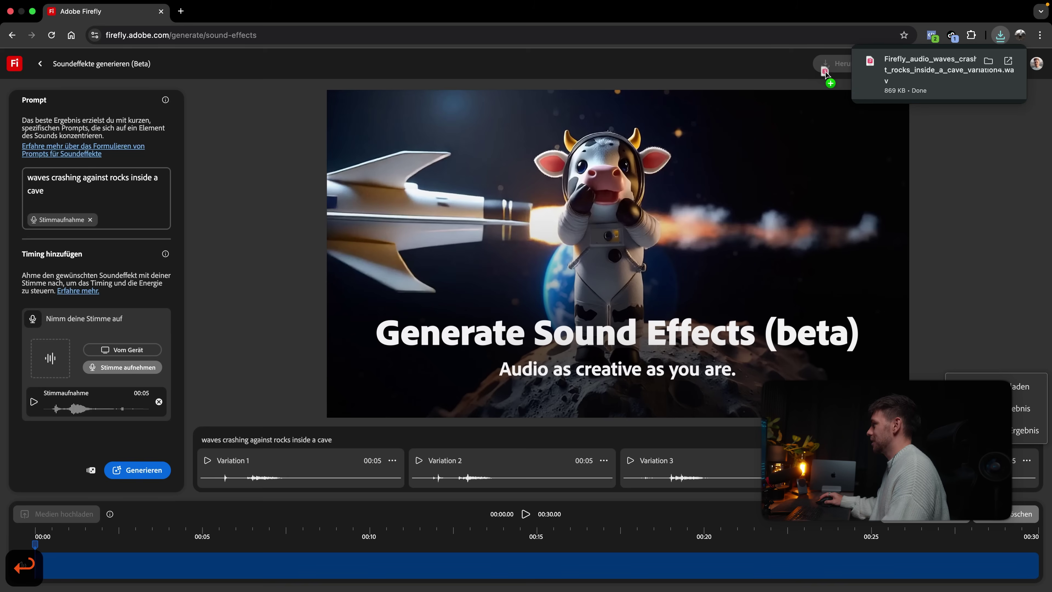
- Place the downloaded cave-waves WAV on Audio 1 at the sea-cliff shot's start and play it
{"action": "key", "text": "super+Tab"}
{"action": "left_click_drag", "start_coordinate": [824, 74], "coordinate": [487, 481]}
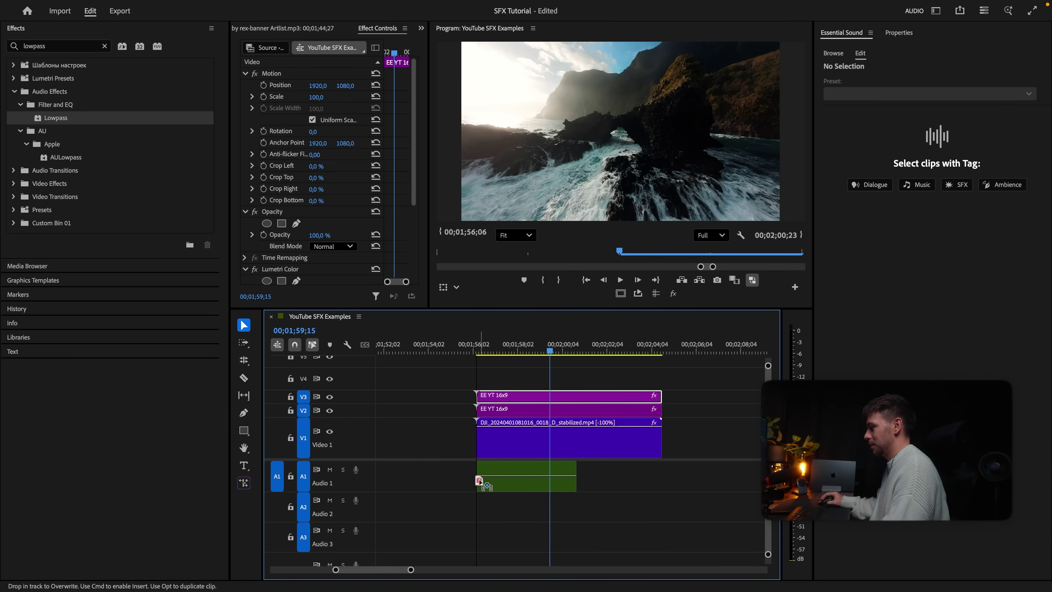
{"action": "left_click_drag", "start_coordinate": [479, 480], "coordinate": [479, 481]}
{"action": "left_click", "coordinate": [530, 487]}
{"action": "key", "text": "shift+i"}
{"action": "key", "text": "space"}
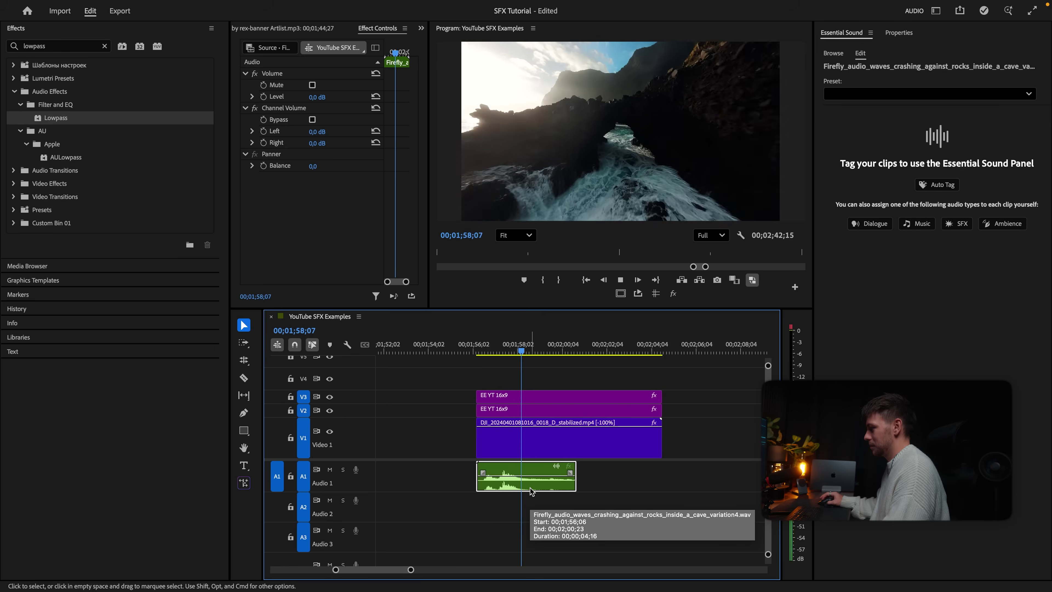
{"action": "key", "text": "minus"}
- Move LowRumble.wav under the sea-cliff shot and play the shot with both sounds
{"action": "left_click_drag", "start_coordinate": [721, 531], "coordinate": [536, 525]}
{"action": "key", "text": "shift+i"}
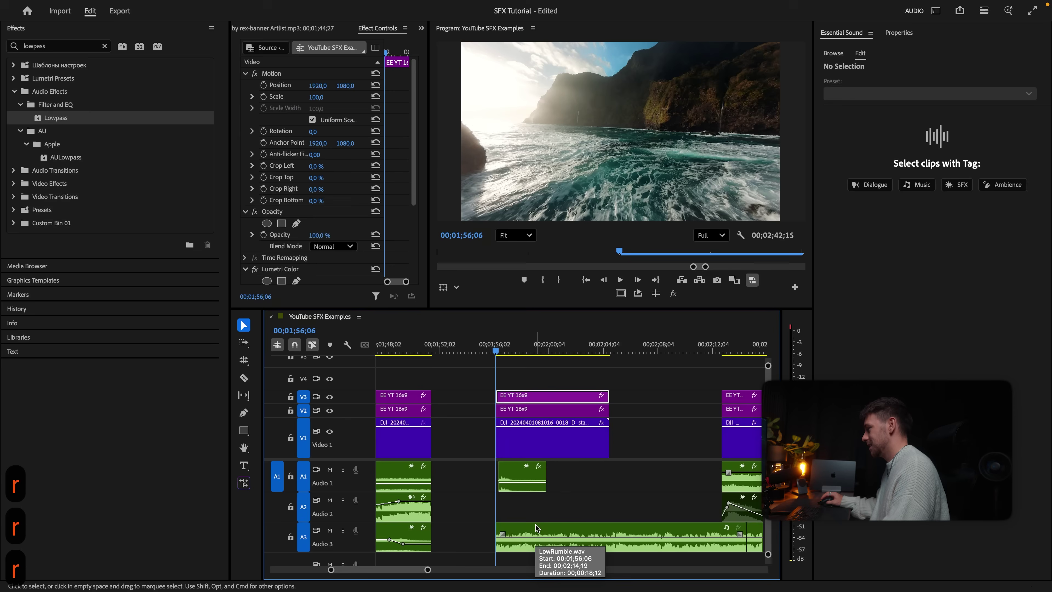
{"action": "left_click", "coordinate": [536, 524]}
{"action": "key", "text": "space"}
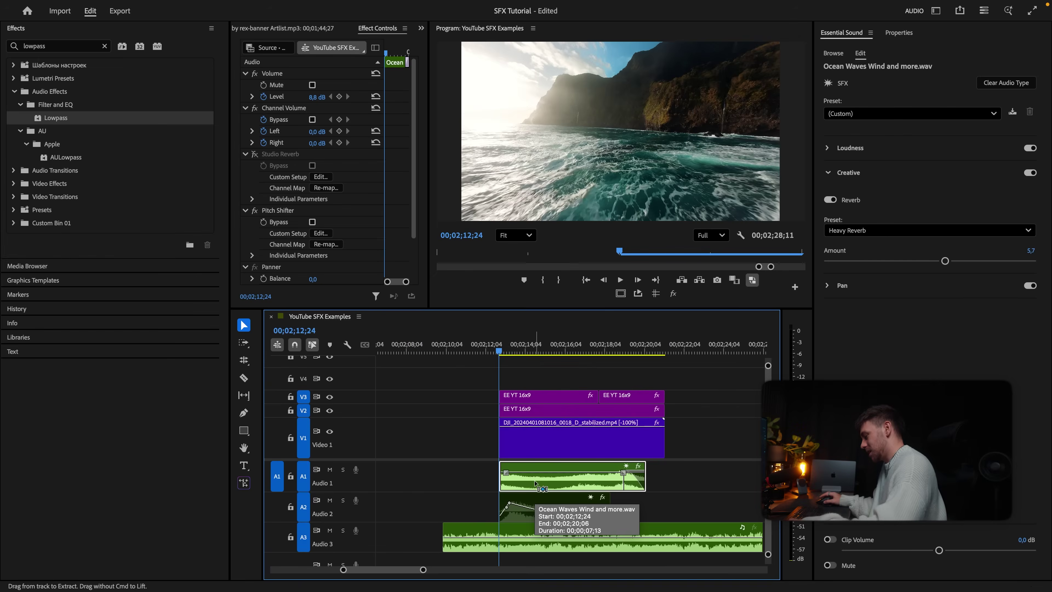
- Open Clip Speed/Duration for the Ocean Waves Wind clip under the cave-arch drone shot
{"action": "key", "text": "super+r"}
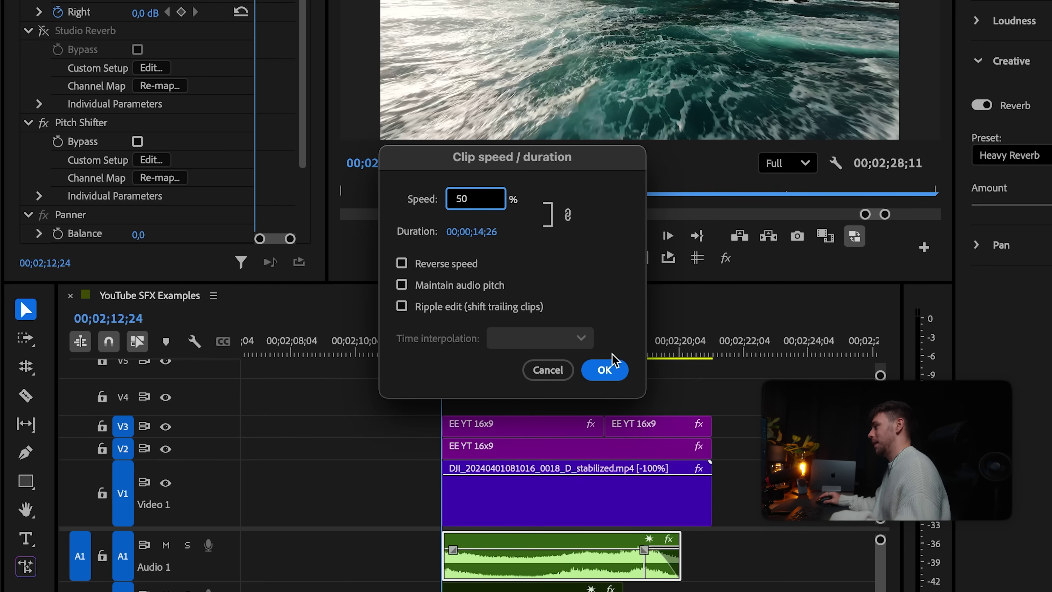
- Set the cave-arch drone video clip to 50% speed
{"action": "left_click", "coordinate": [613, 376]}
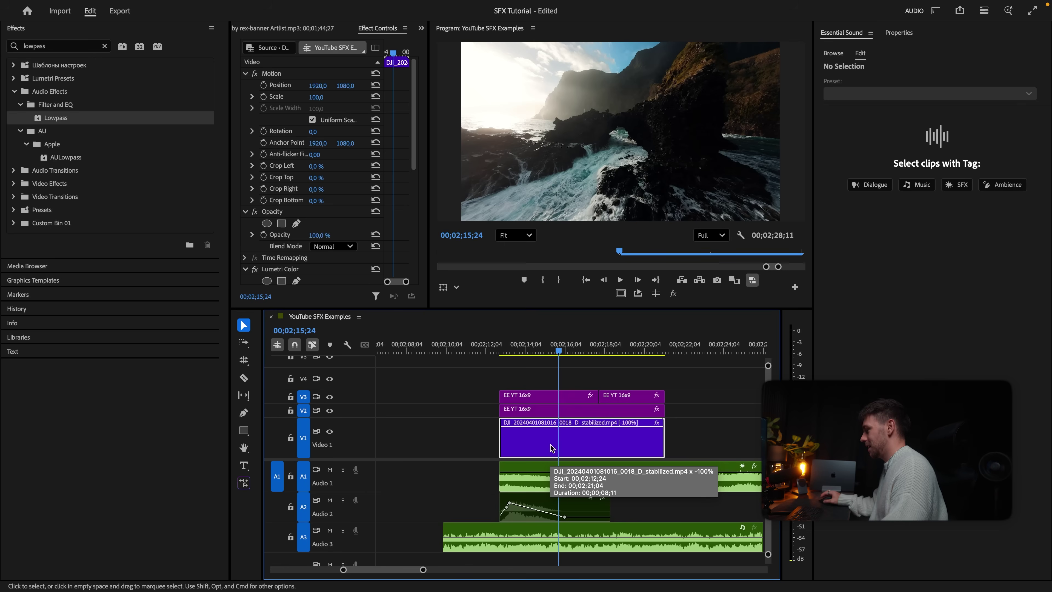
{"action": "key", "text": "super+r"}
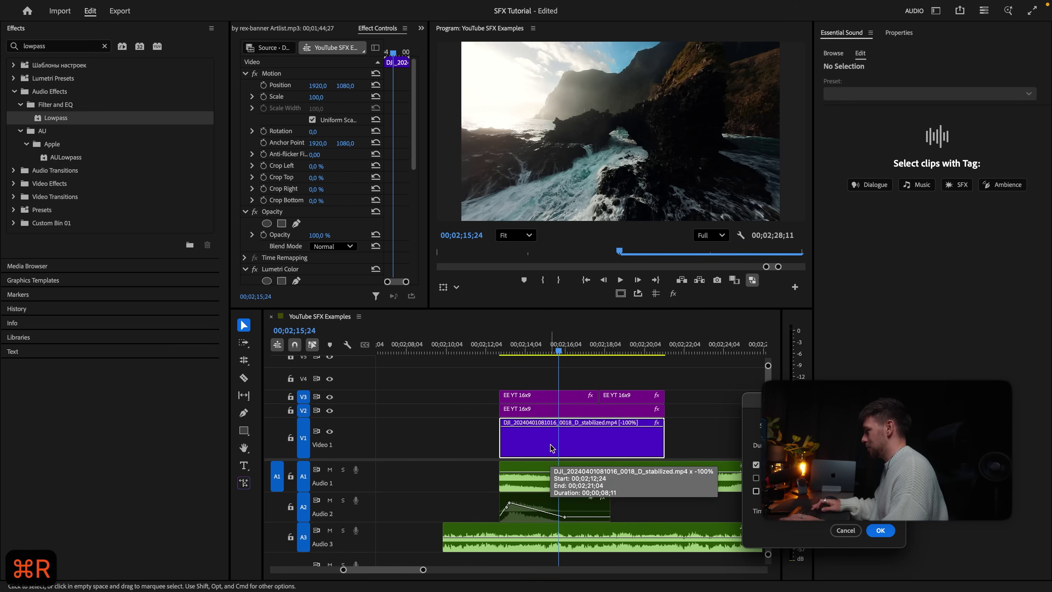
{"action": "type", "text": "50"}
{"action": "key", "text": "Return"}
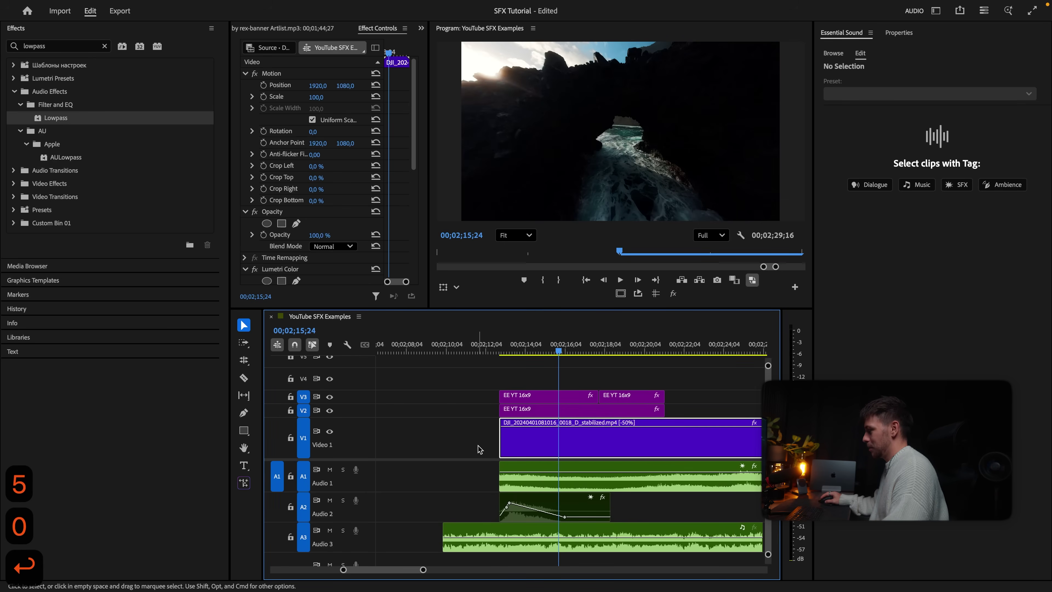
{"action": "key", "text": "Up"}
- Slow the Ocean Waves audio clip to 25% speed and play the slowed section
{"action": "left_click", "coordinate": [610, 490]}
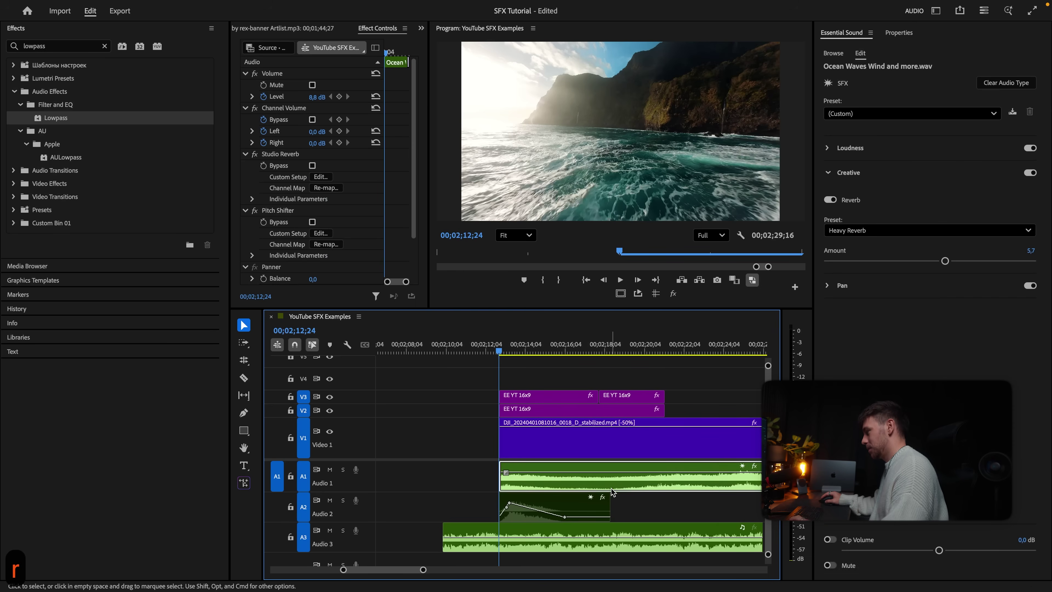
{"action": "key", "text": "super+r"}
{"action": "type", "text": "25"}
{"action": "key", "text": "Return"}
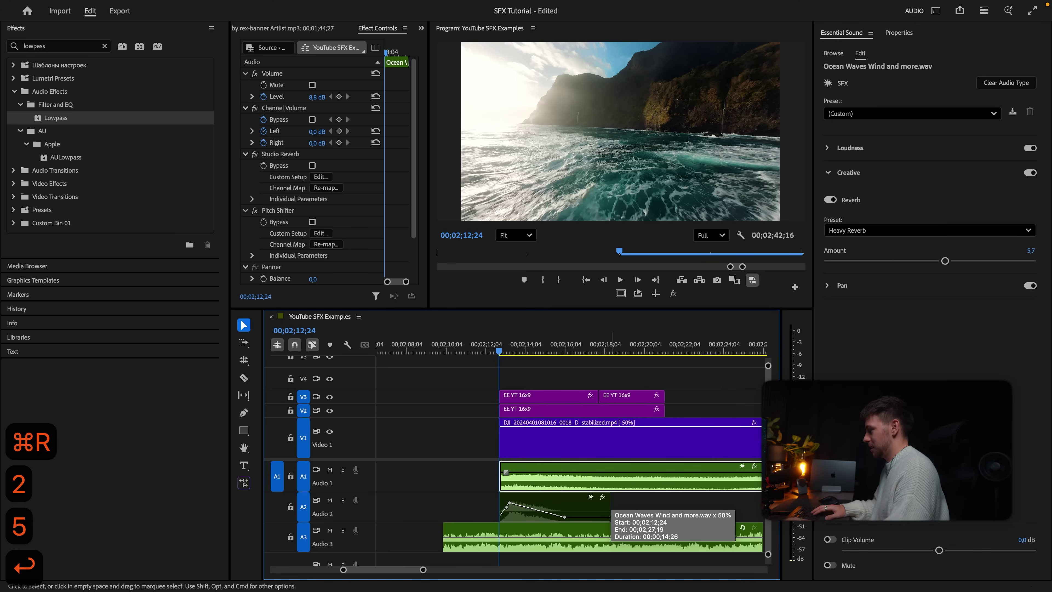
{"action": "key", "text": "v"}
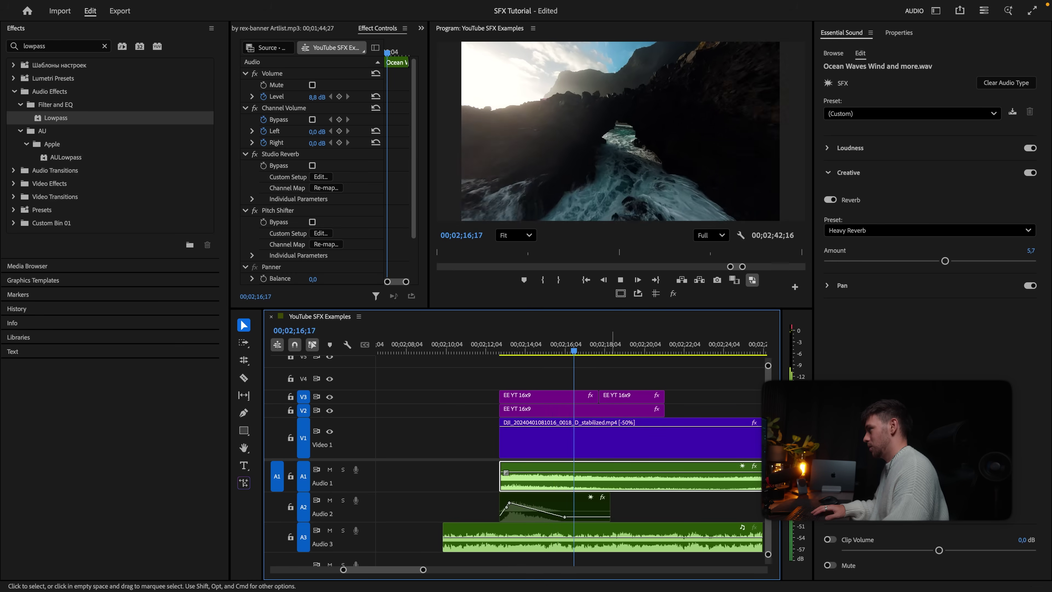
{"action": "key", "text": "space"}
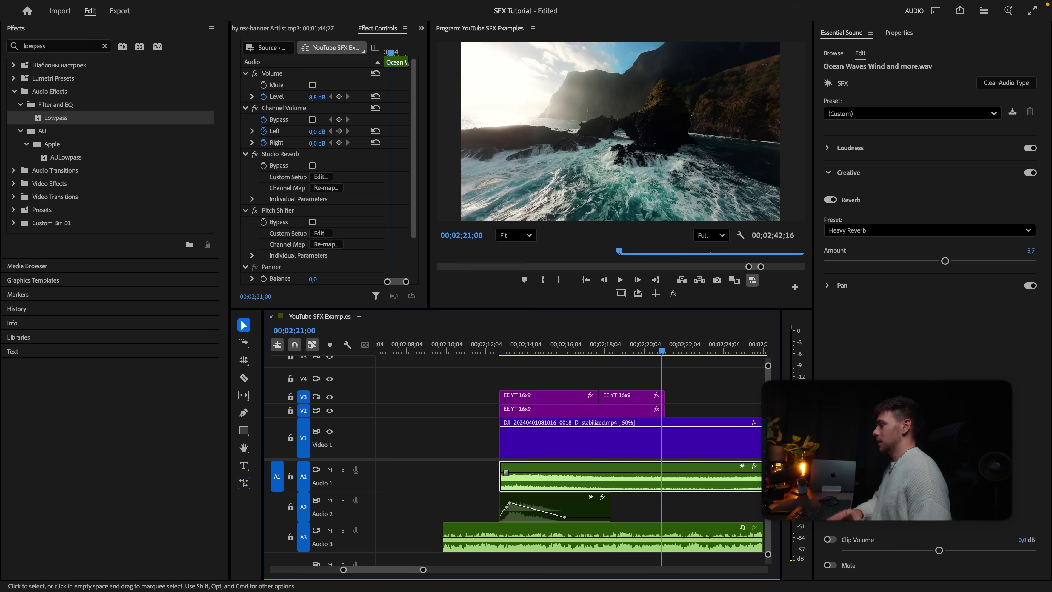